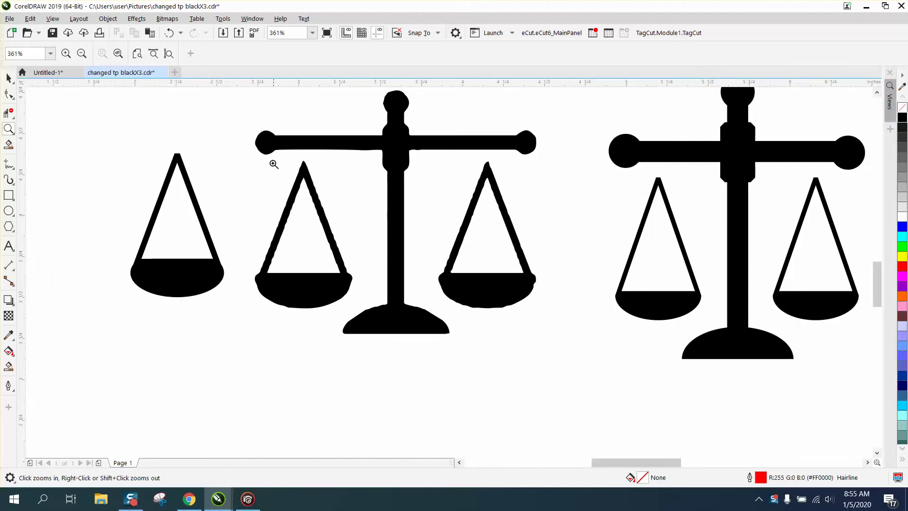
- Draw a three-sided polygon triangle to the left of the traced scales
left_click_drag(274, 156, 370, 256)
left_click_drag(336, 201, 463, 297)
right_click(334, 244)
right_click(349, 243)
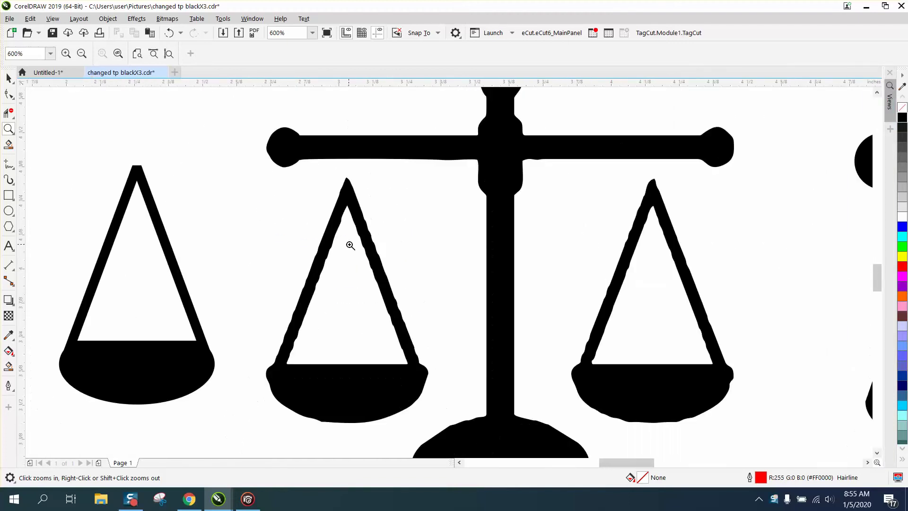
left_click_drag(570, 246, 718, 297)
right_click(575, 250)
right_click(532, 227)
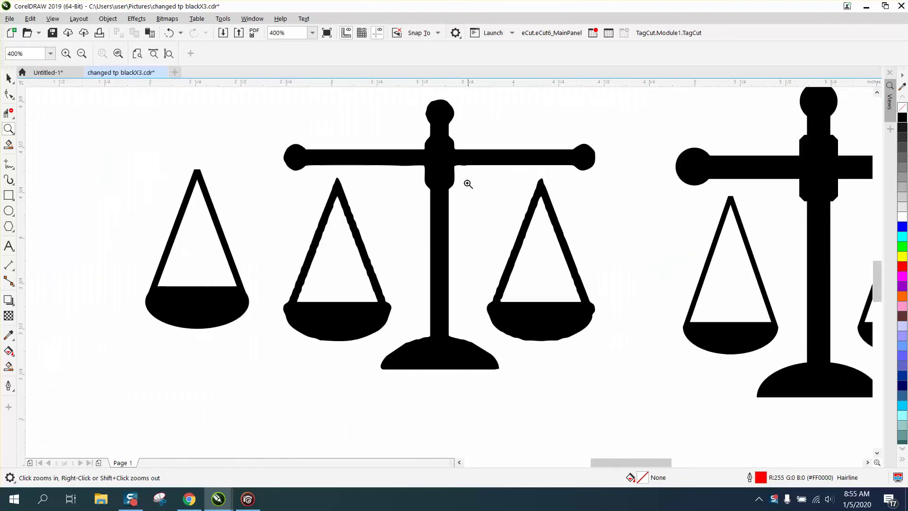
left_click_drag(424, 129, 481, 197)
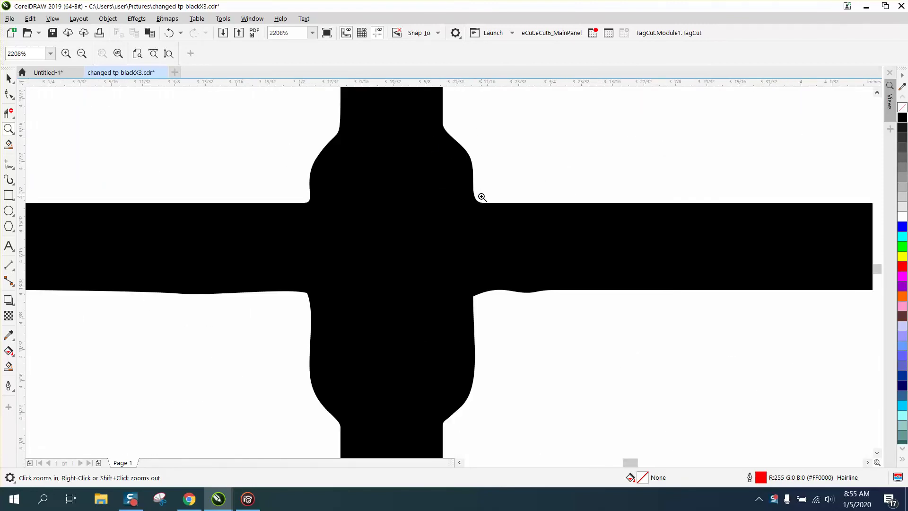
scroll(482, 197, "down", 4)
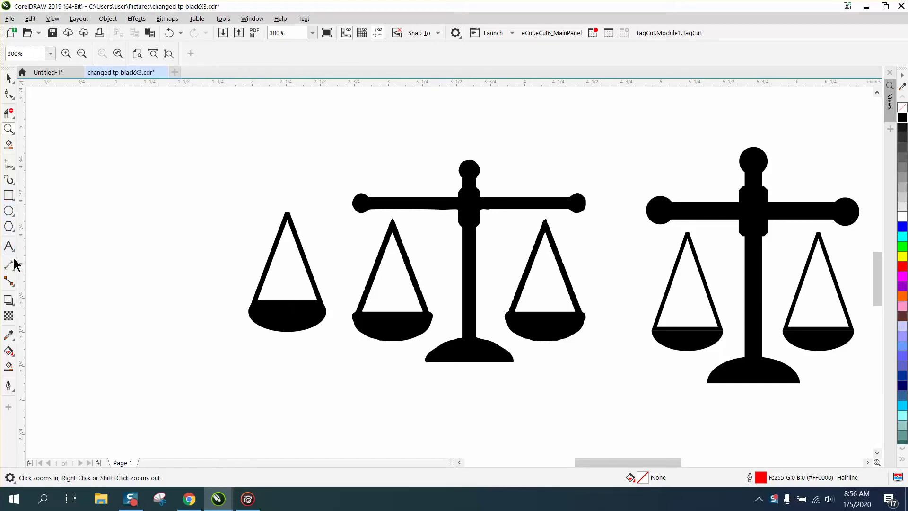
left_click(8, 226)
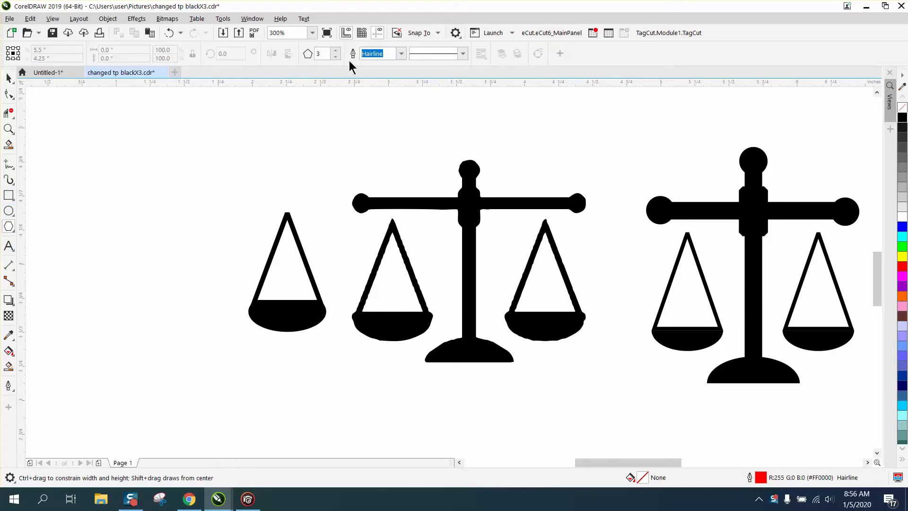
left_click_drag(190, 198, 116, 347)
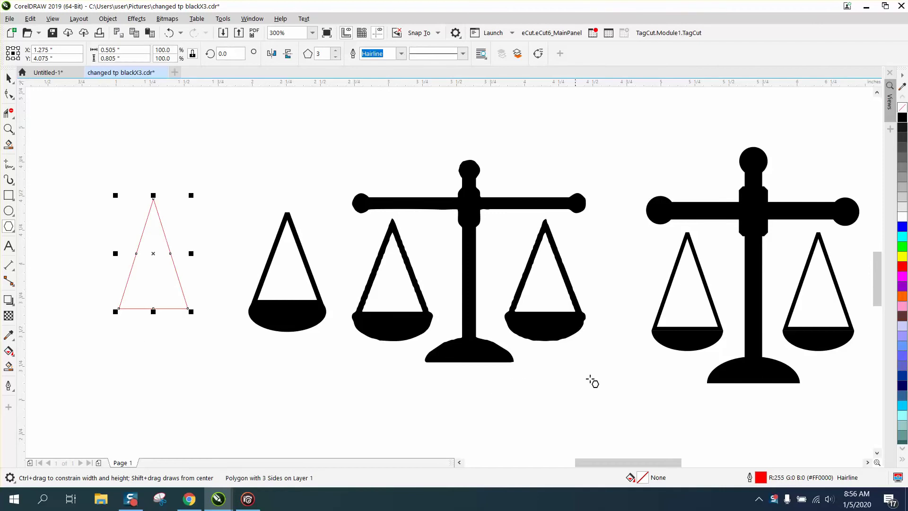
- Give the triangle a 2.5 pt black outline
double_click(761, 478)
left_click(381, 208)
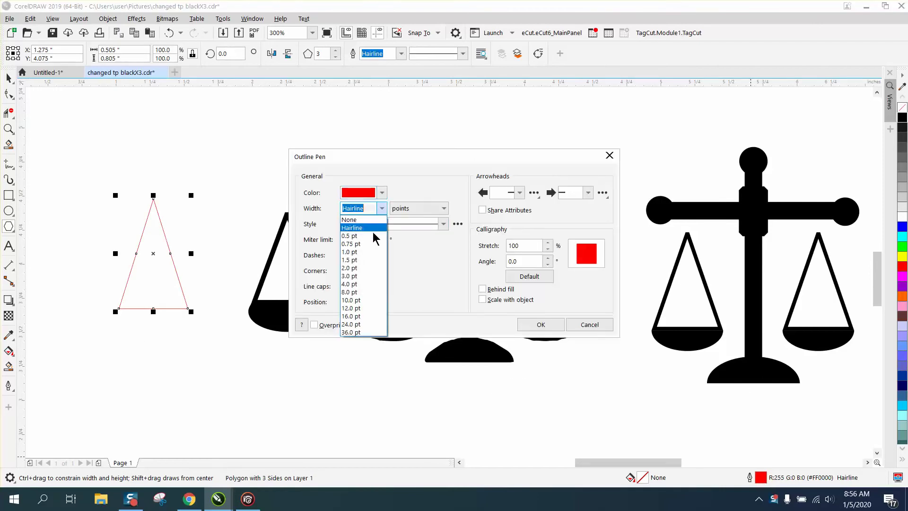
left_click(355, 208)
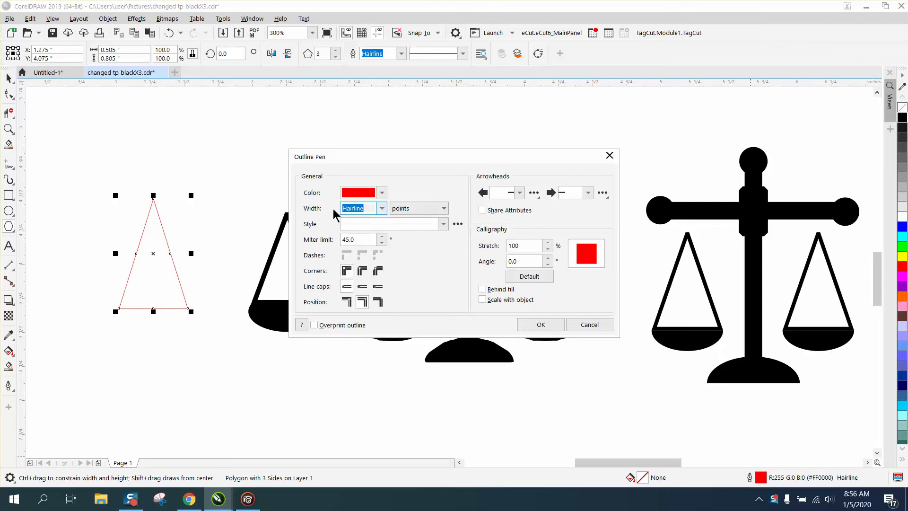
type("2.5")
left_click(548, 324)
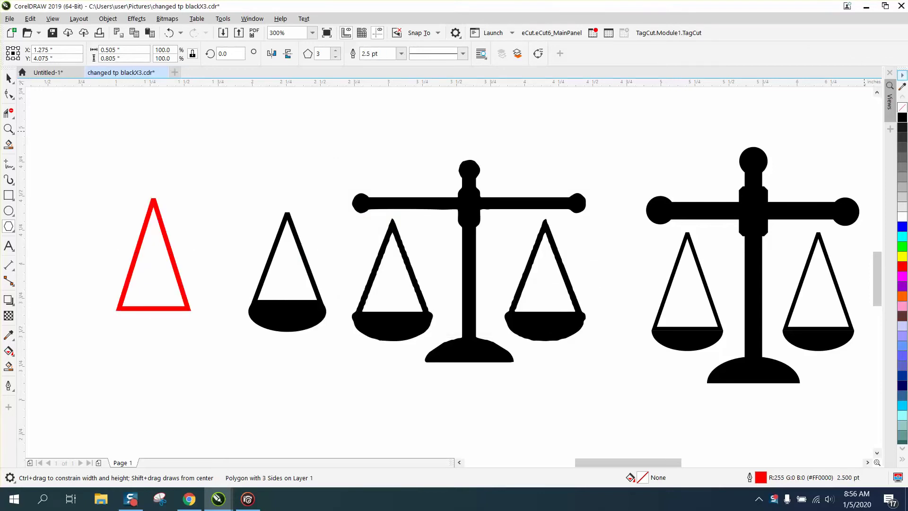
right_click(902, 118)
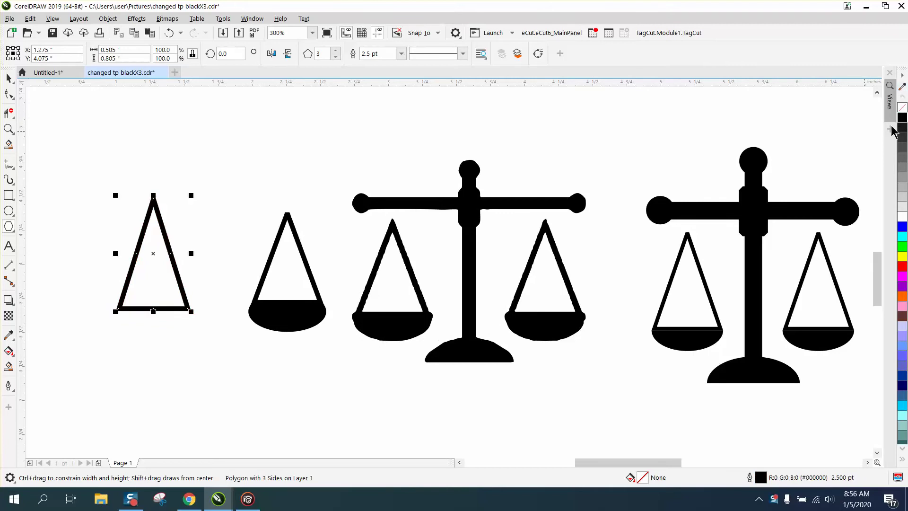
- Draw an ellipse below the triangle and narrow it to match the triangle's base
left_click(8, 211)
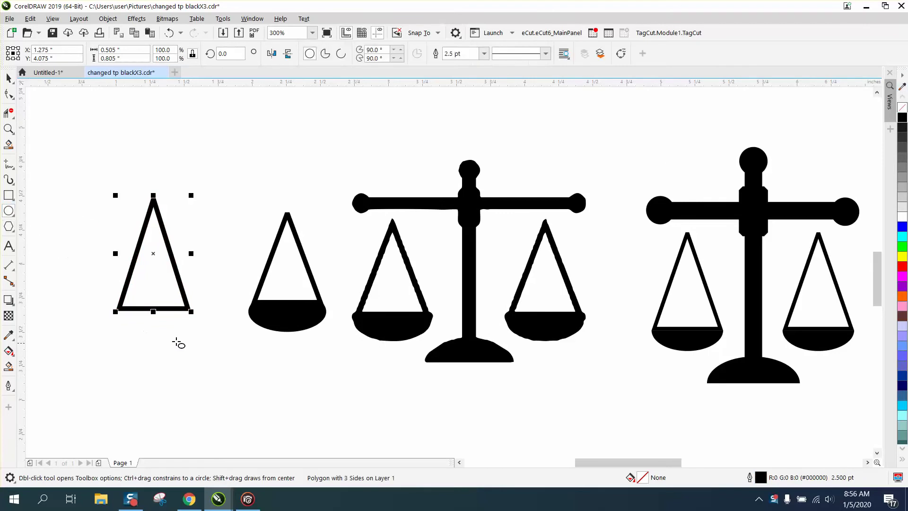
left_click(201, 336)
mouse_move(208, 325)
left_mouse_down()
mouse_move(123, 364)
mouse_move(159, 340)
mouse_move(155, 319)
left_mouse_up()
key("space")
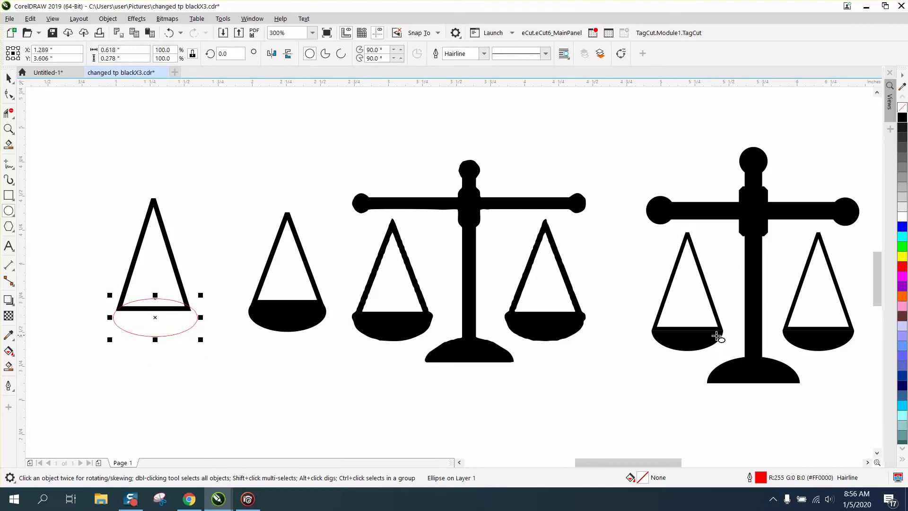
left_click(9, 131)
left_click_drag(77, 230, 335, 396)
left_click(8, 78)
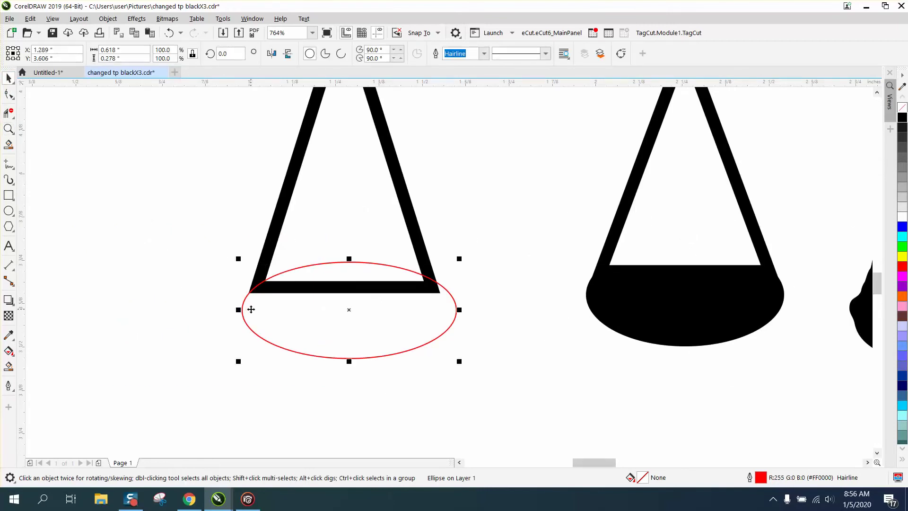
left_click_drag(459, 310, 453, 310)
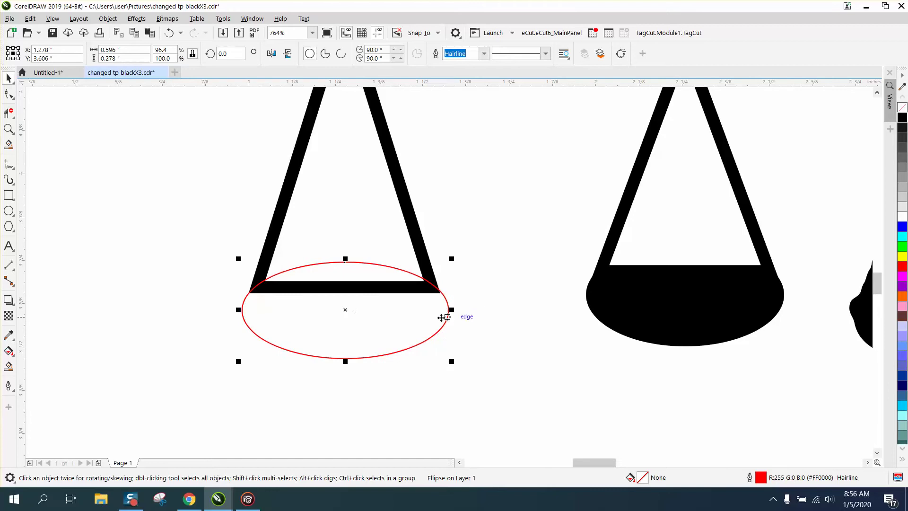
- Smart Fill the region inside the ellipse below the bar black, then move the ellipse outline left
left_click(8, 366)
left_click(348, 329)
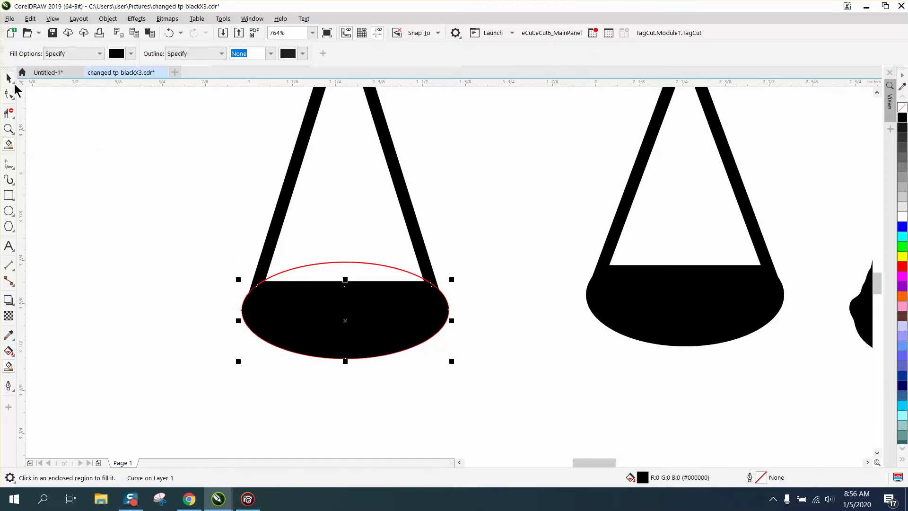
left_click(9, 78)
left_click(350, 261)
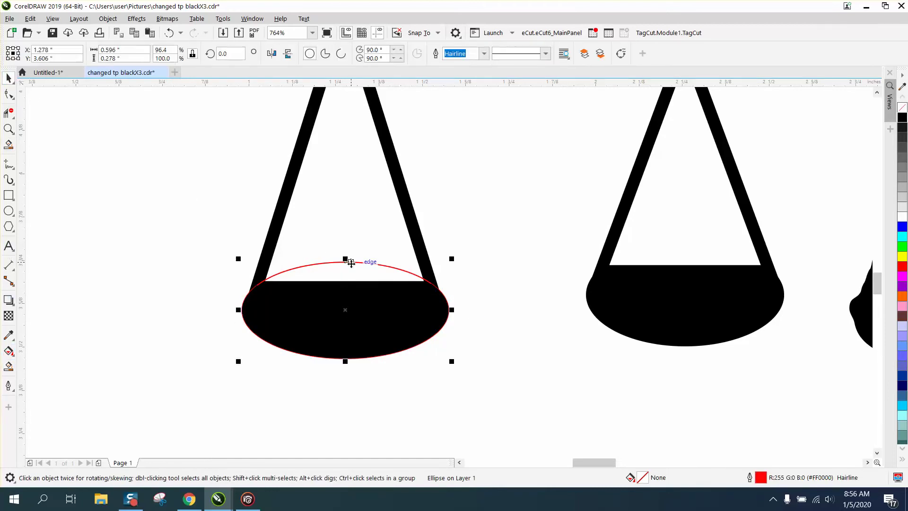
key("Delete")
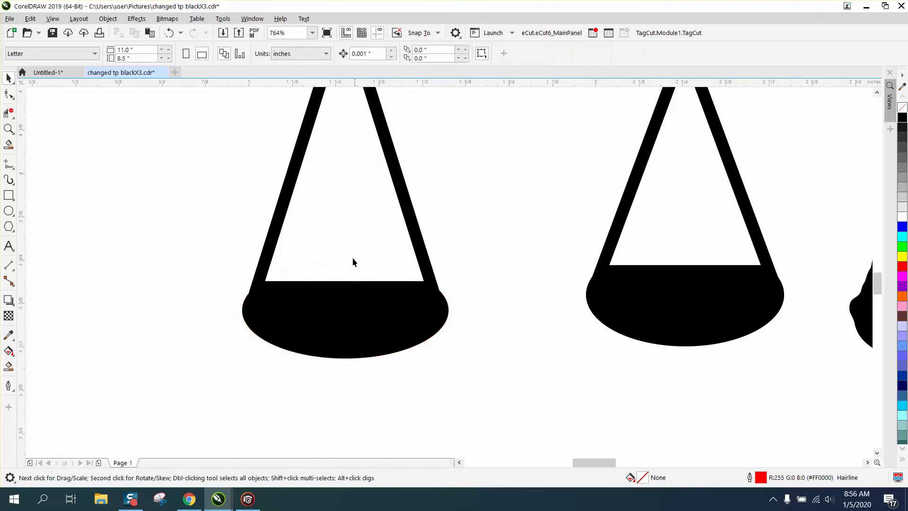
left_click(168, 32)
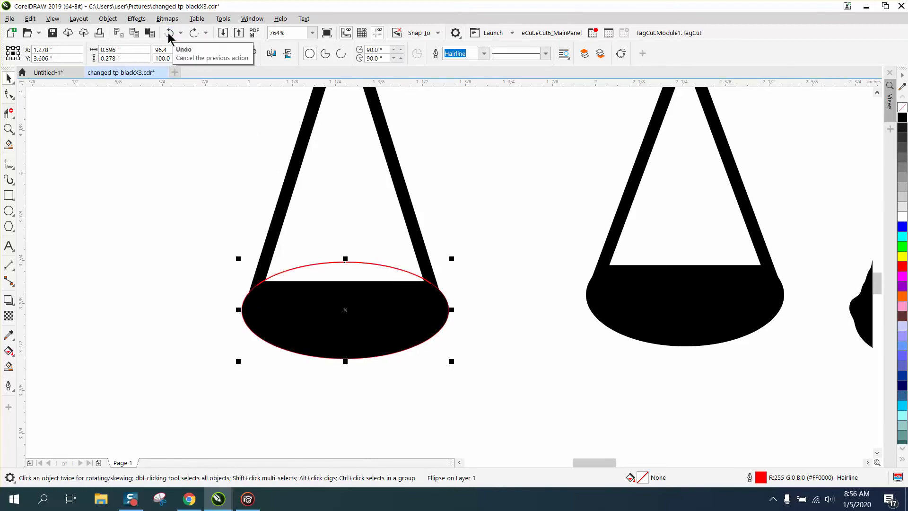
scroll(328, 258, "down", 3)
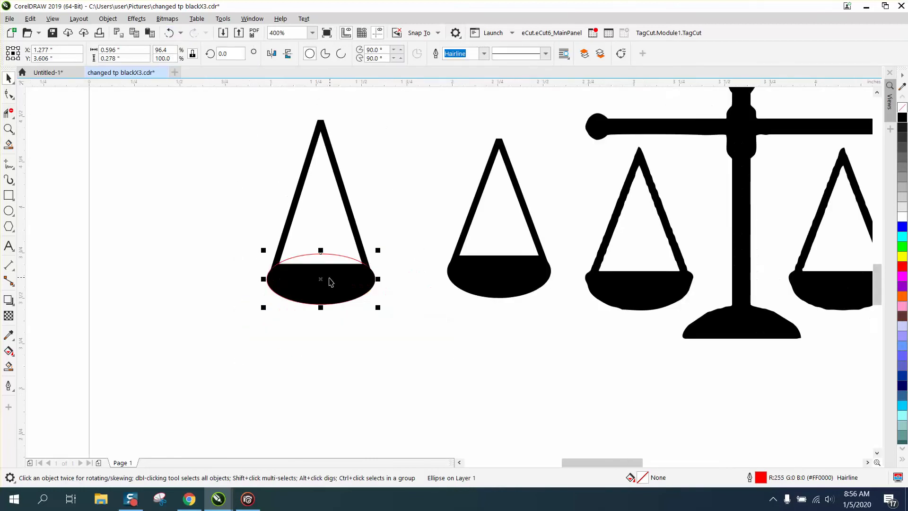
left_click_drag(329, 282, 188, 286)
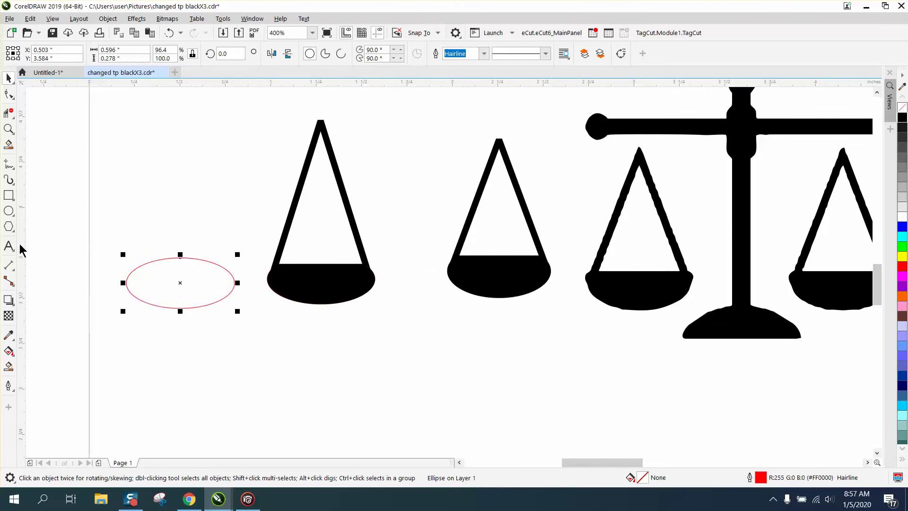
left_click(12, 132)
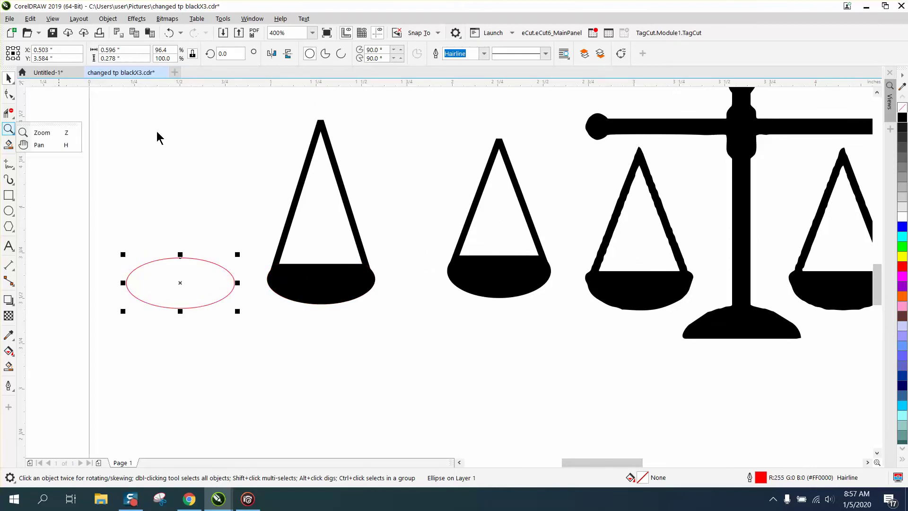
left_click(73, 133)
left_click_drag(298, 112, 356, 147)
scroll(352, 165, "down", 4)
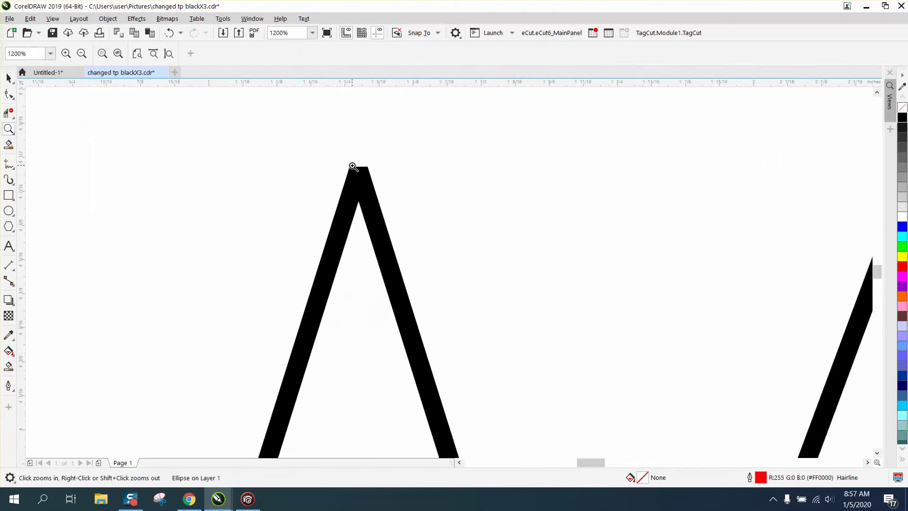
scroll(353, 170, "down", 2)
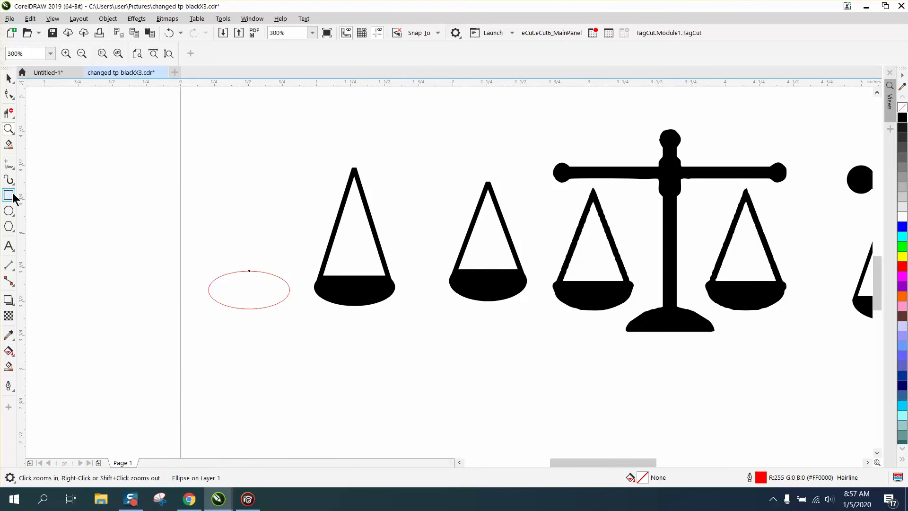
- Draw a triangle above the spare ellipse and apply a one-step 0.03" inside contour
left_click(11, 225)
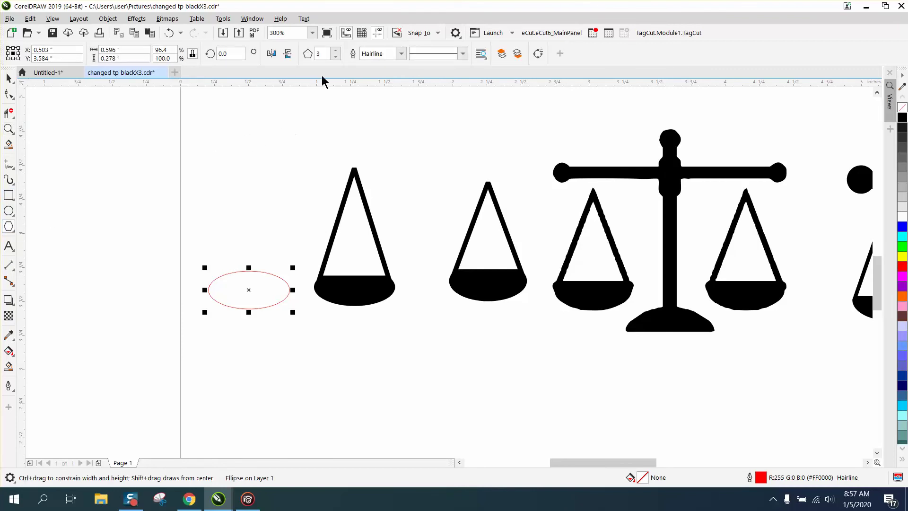
left_click_drag(277, 150, 212, 267)
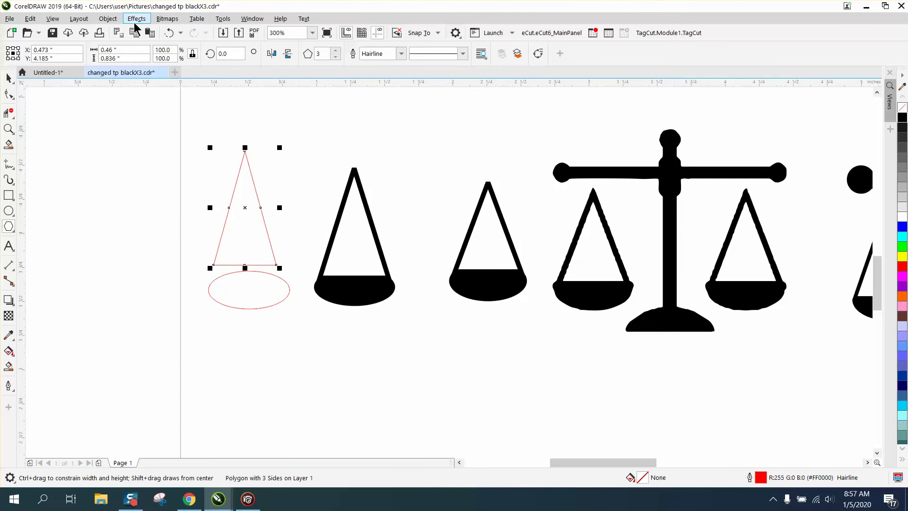
left_click(108, 19)
mouse_move(137, 19)
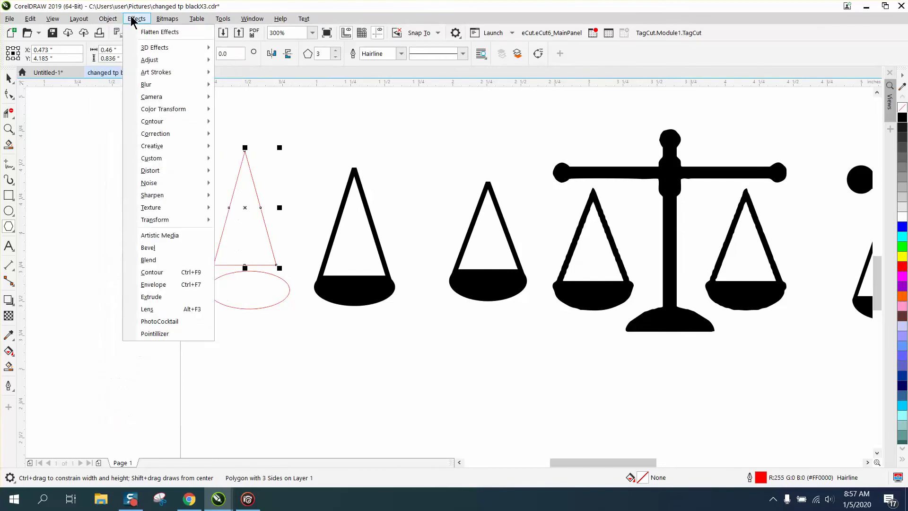
left_click(152, 273)
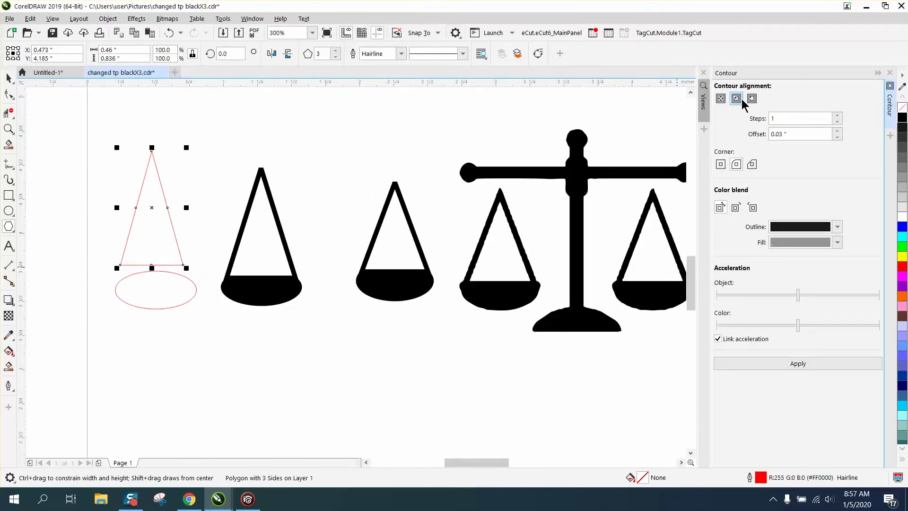
left_click(798, 361)
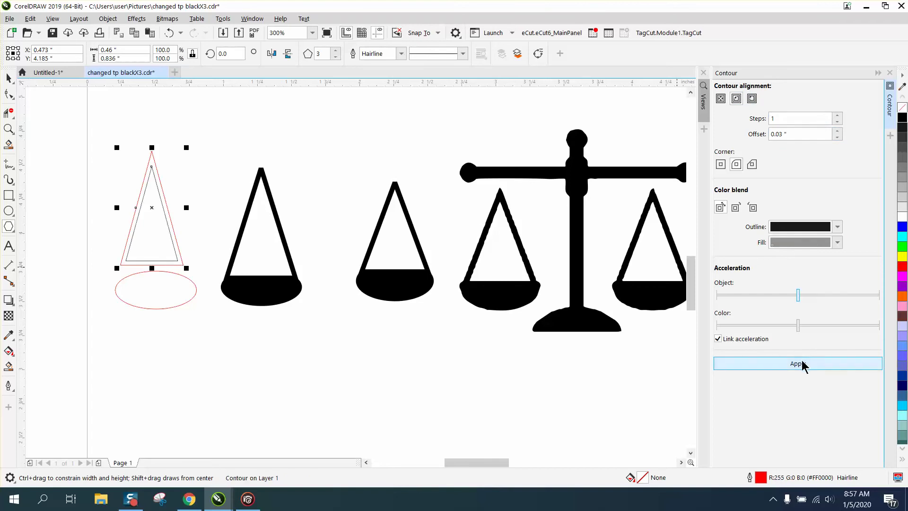
- Zoom in on the triangle's apex to check the contour, then zoom back out
left_click(9, 128)
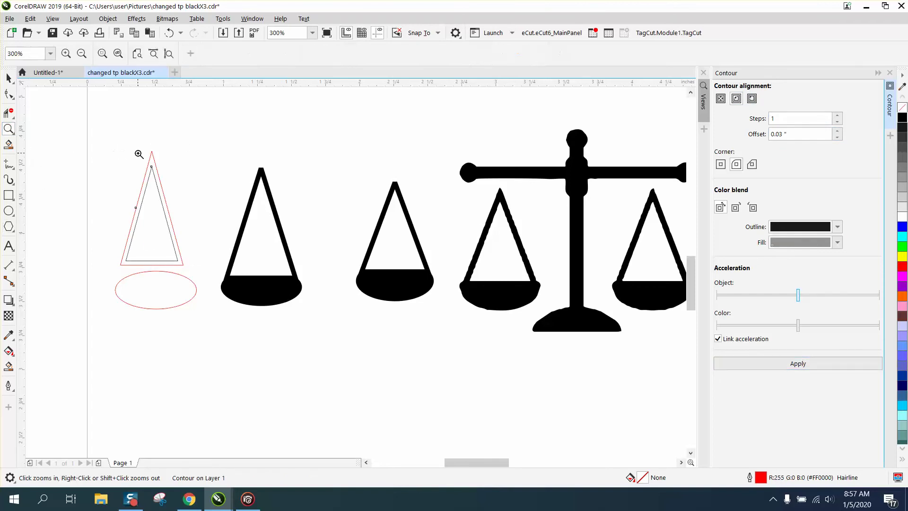
left_click_drag(136, 146, 211, 183)
scroll(193, 188, "down", 4)
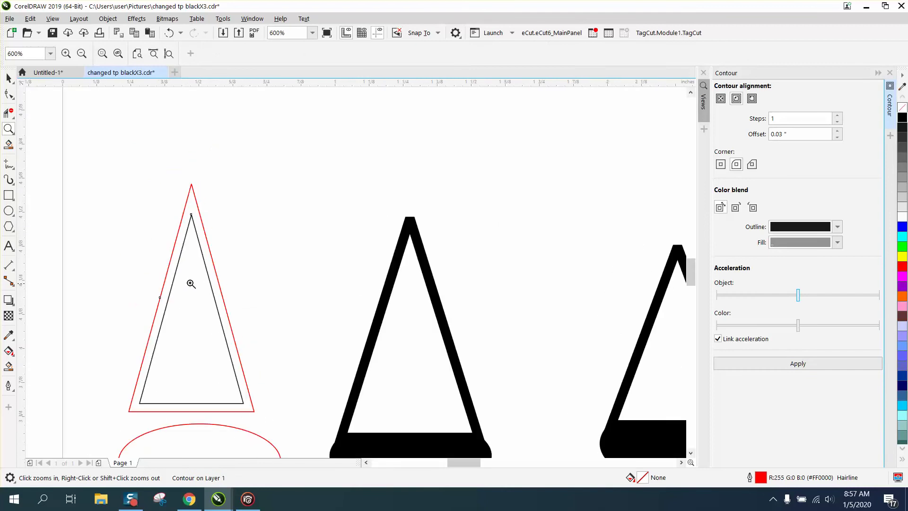
scroll(187, 275, "down", 2)
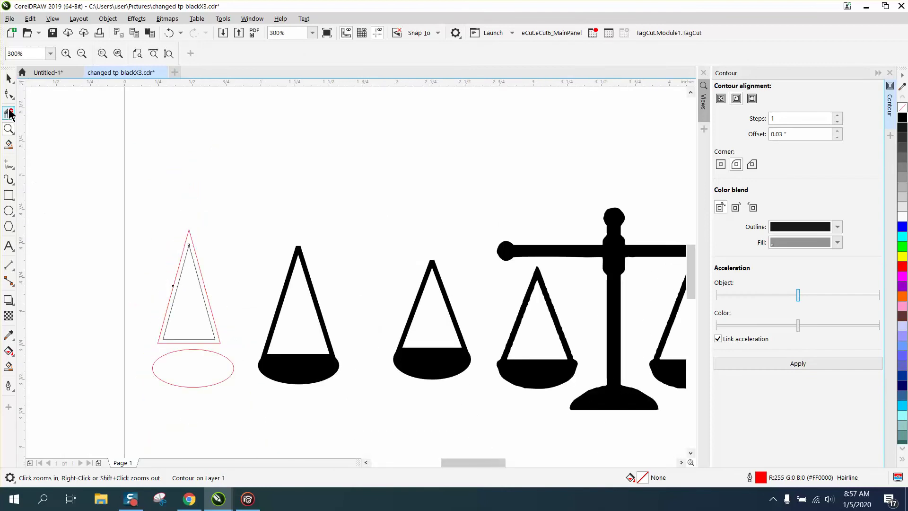
- Move the spare ellipse up under the contoured triangle's base
left_click_drag(112, 252, 344, 414)
left_click(8, 77)
left_click(283, 287)
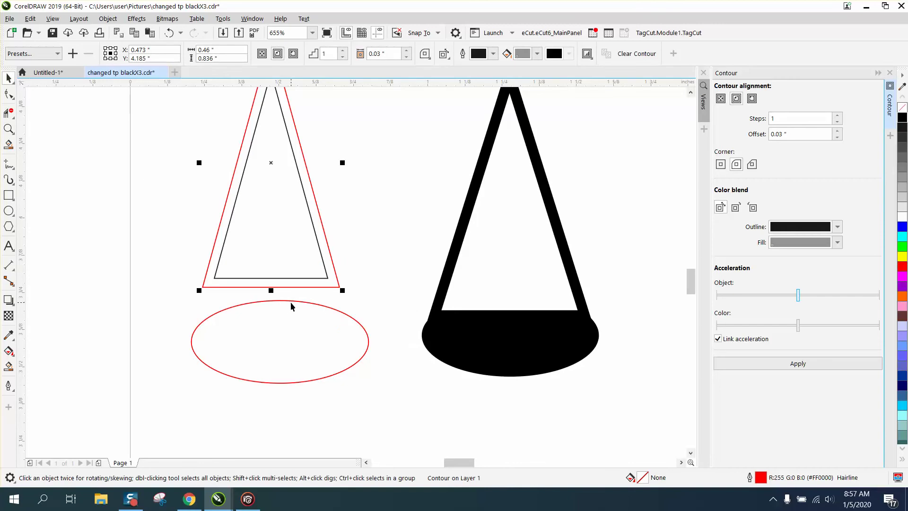
left_click_drag(291, 302, 279, 252)
- Widen the red triangle to 0.563 inches, shift it left, and nudge the ellipse right
left_click(327, 242)
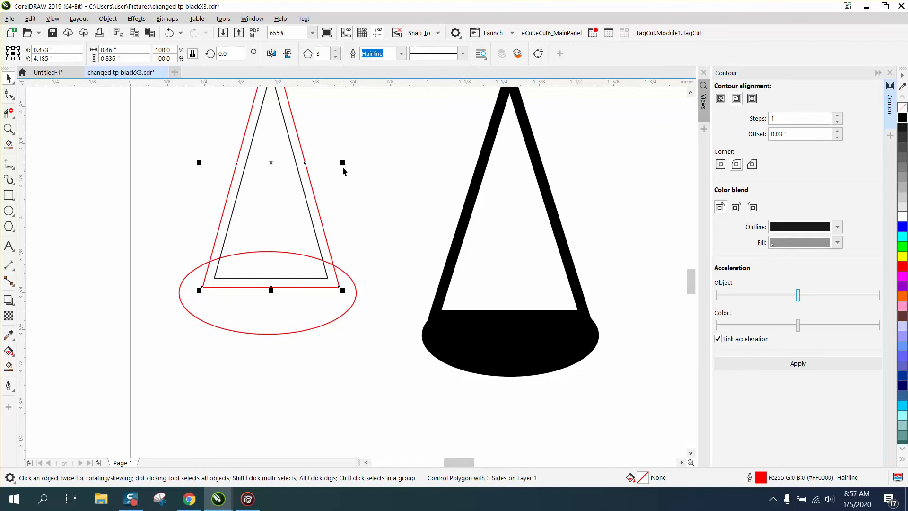
left_click_drag(342, 163, 374, 163)
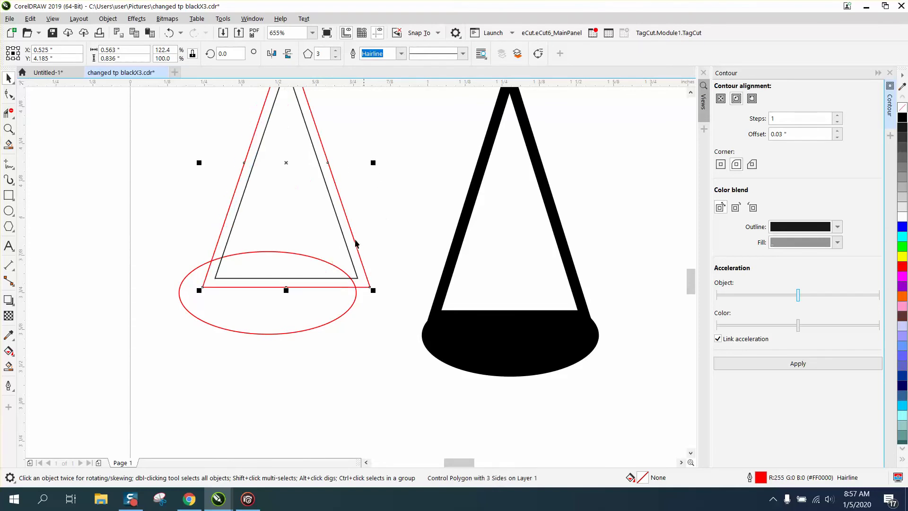
left_click_drag(288, 281, 270, 283)
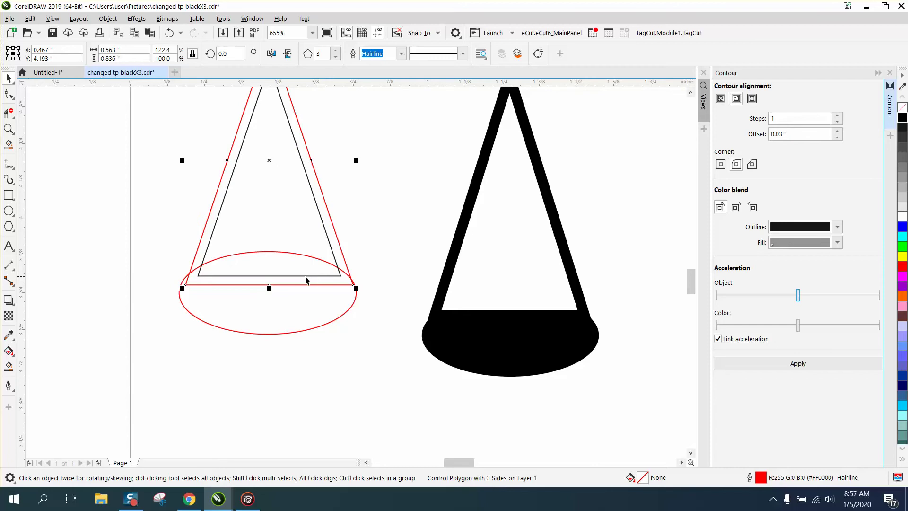
left_click(408, 211)
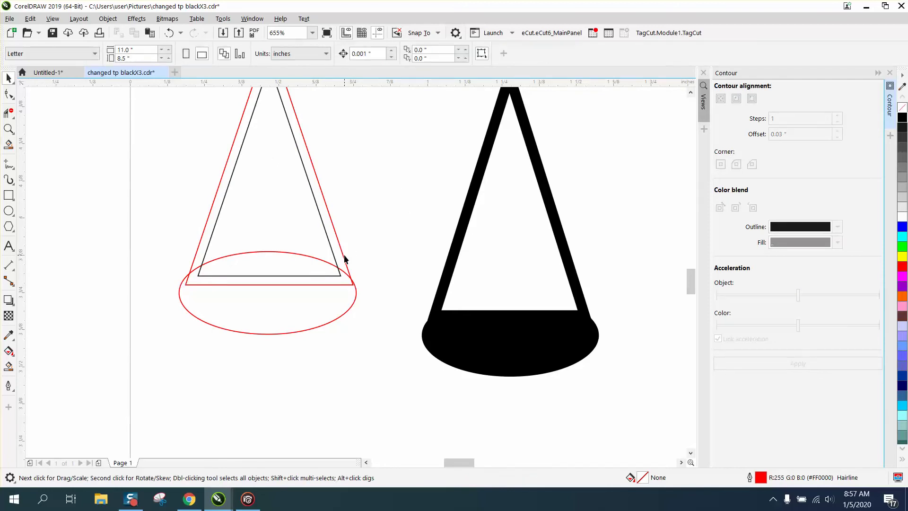
left_click(325, 298)
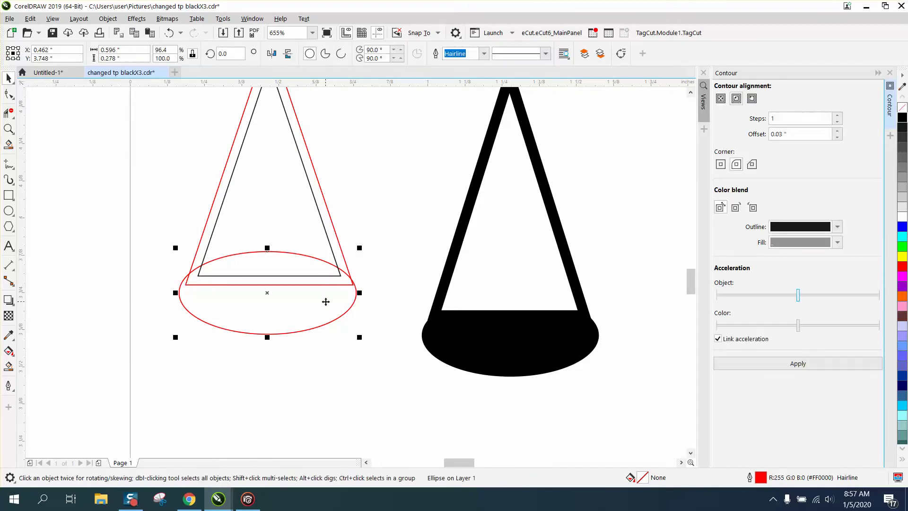
key("Right")
key("Right")
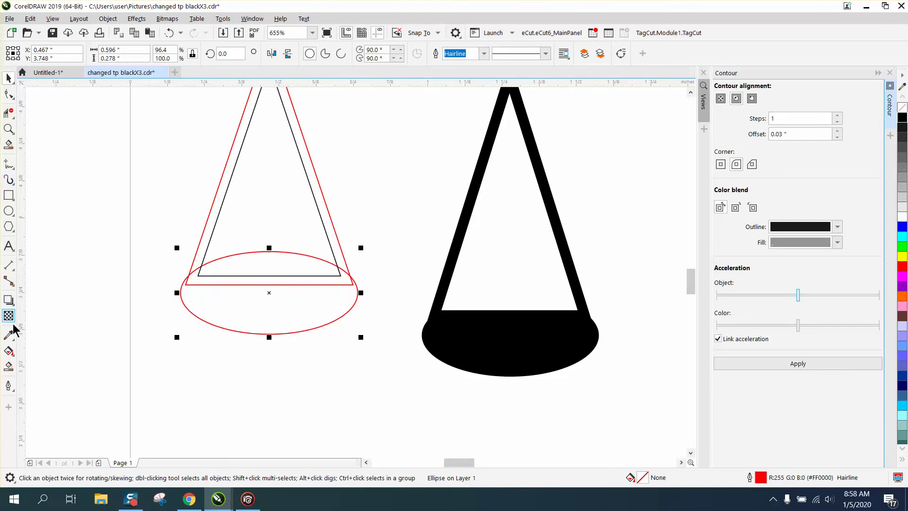
- Fill the ellipse area below the triangle black and delete the ellipse outline
left_click(10, 370)
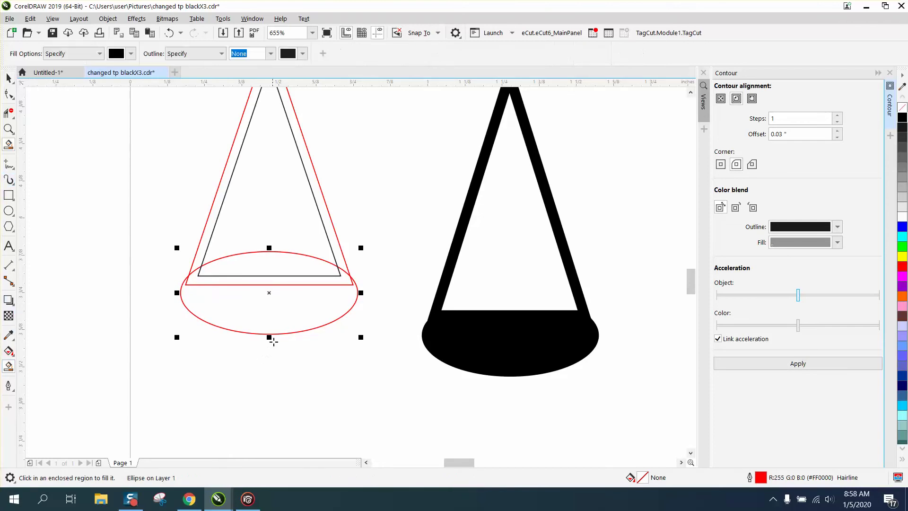
left_click(277, 324)
left_click(8, 77)
left_click(266, 253)
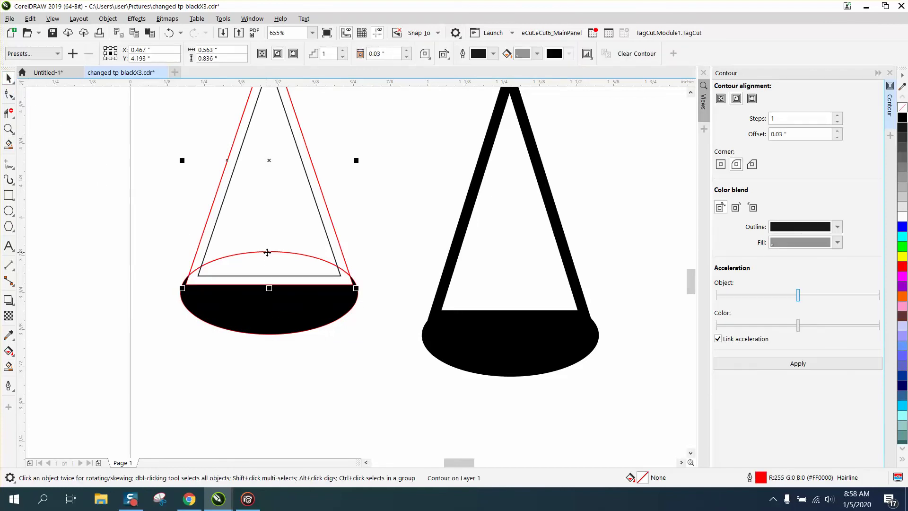
left_click(277, 253)
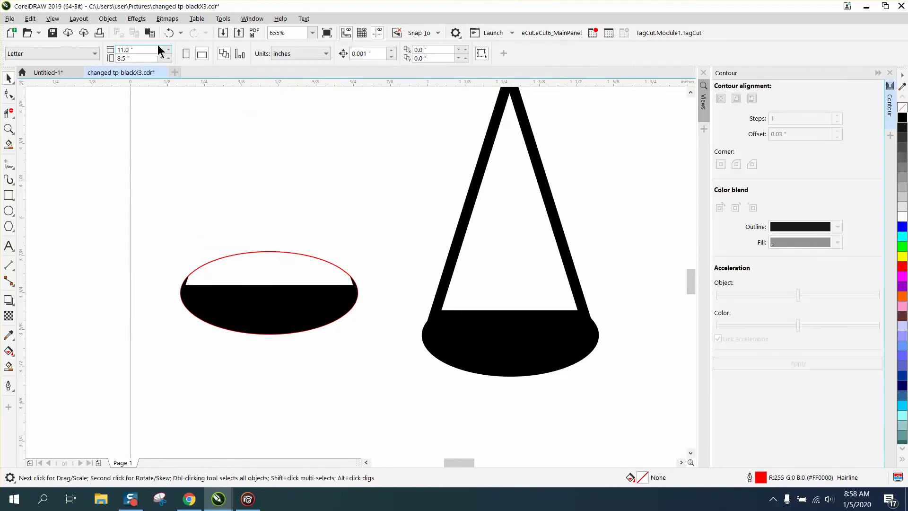
left_click(349, 220)
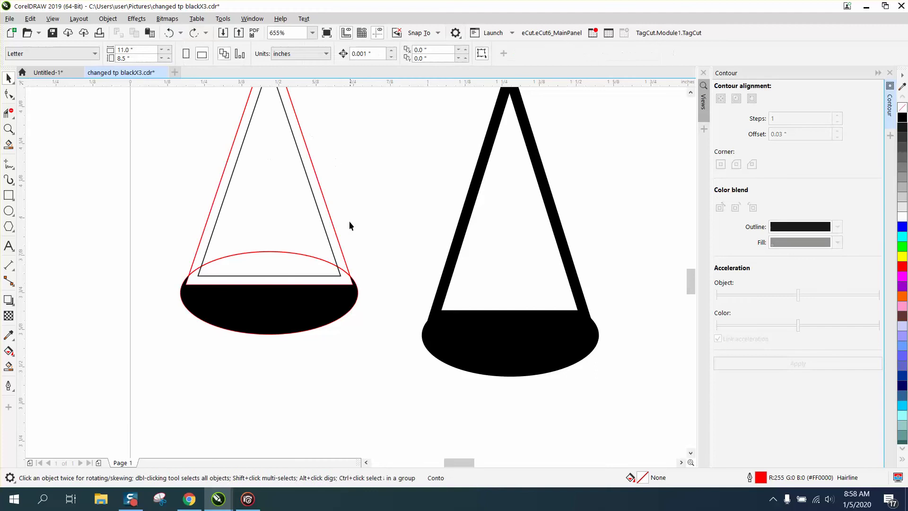
left_click(343, 273)
key("Delete")
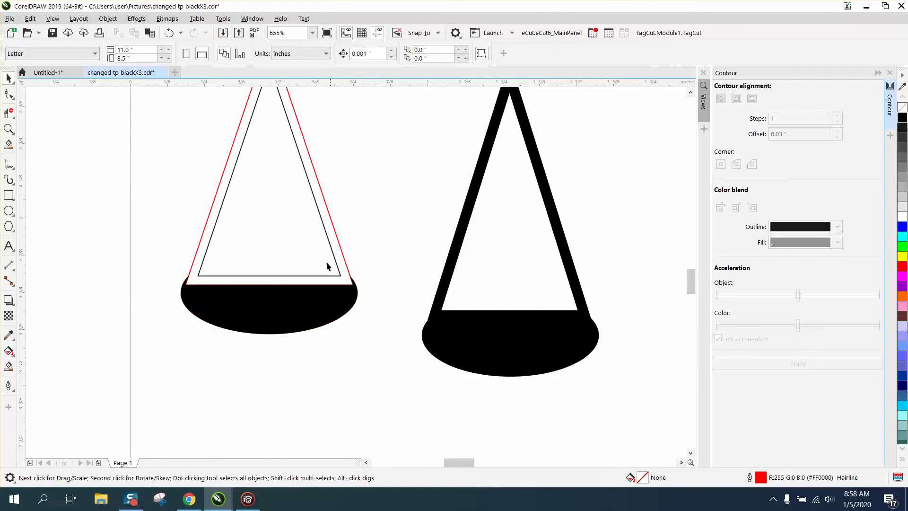
- Fill the band between the two triangles black and move the finished pan beside the originals
left_click(9, 365)
left_click(230, 283)
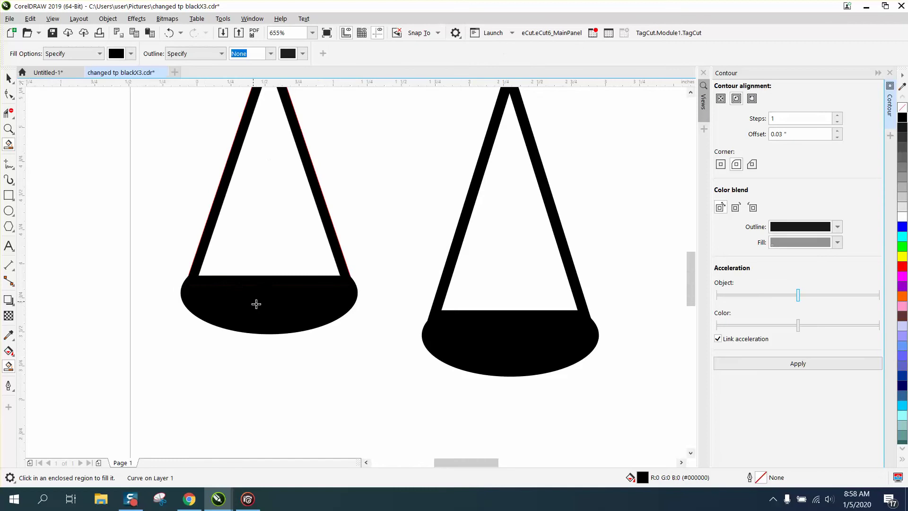
scroll(229, 283, "down", 2)
left_click(9, 78)
left_click_drag(134, 138, 311, 337)
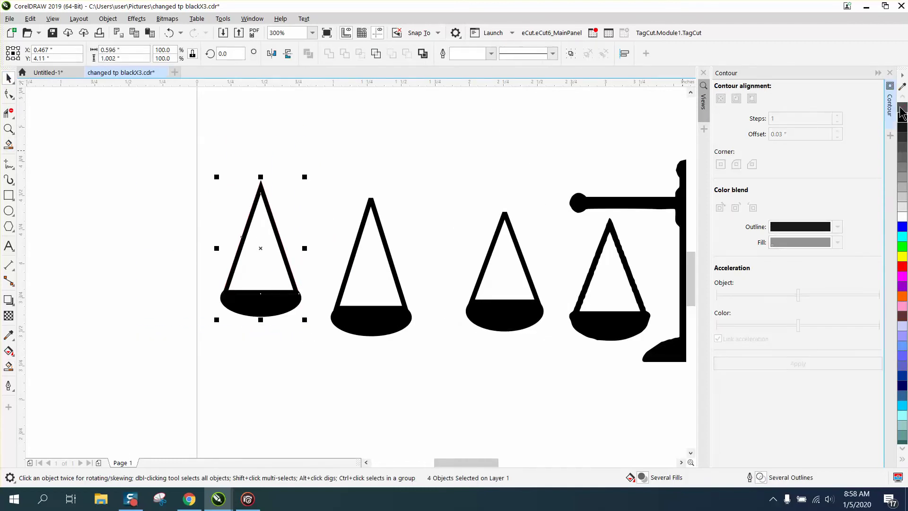
left_click_drag(252, 251, 271, 269)
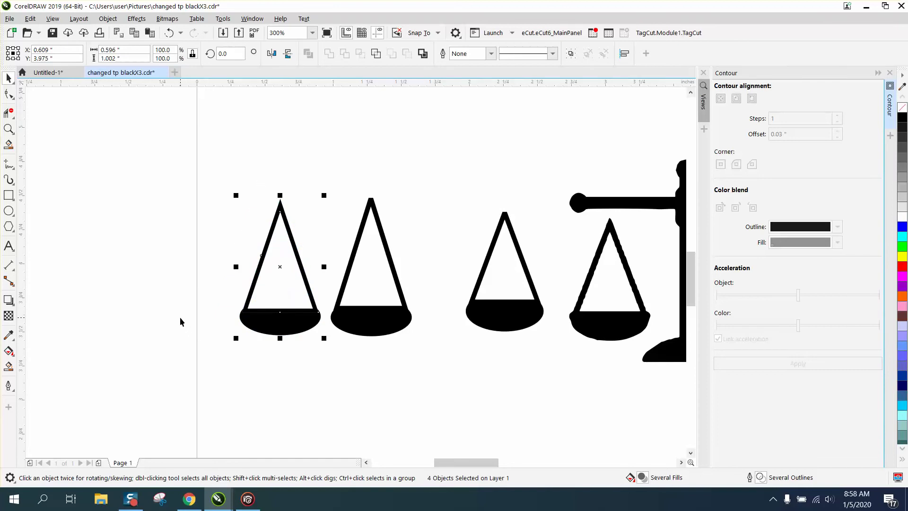
- Draw a new triangle left of the pans with a 2.5 pt outline
left_click(13, 227)
left_click_drag(171, 188, 95, 355)
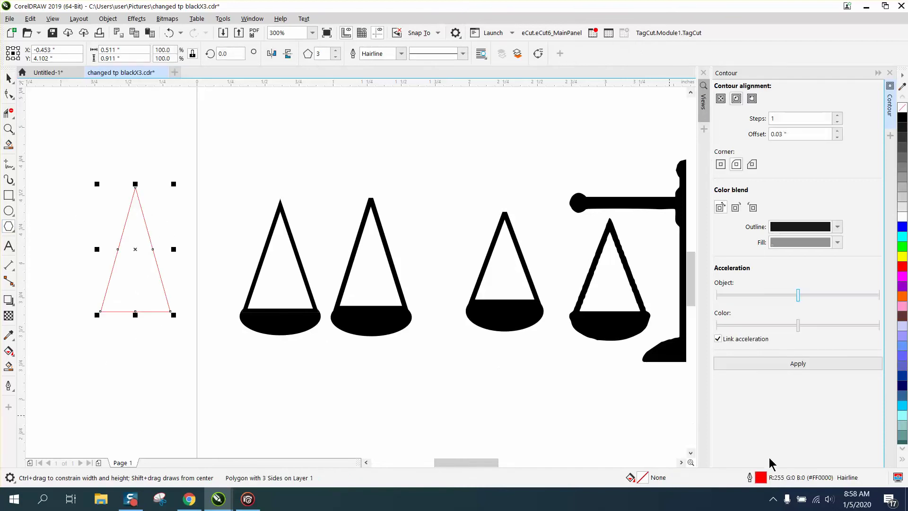
double_click(760, 477)
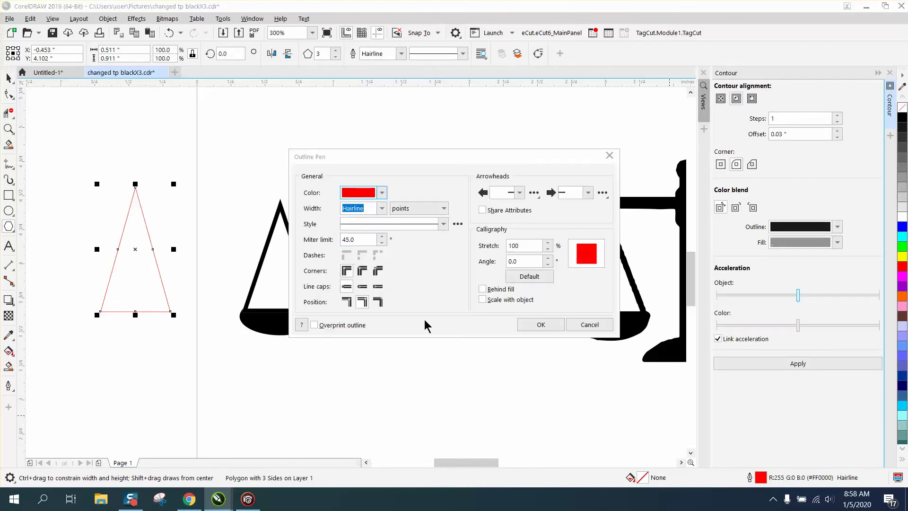
left_click(382, 208)
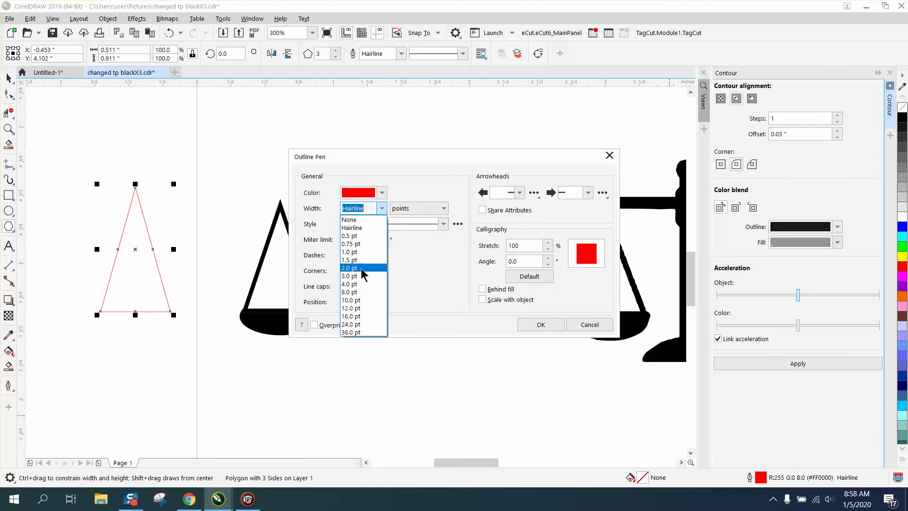
left_click(361, 227)
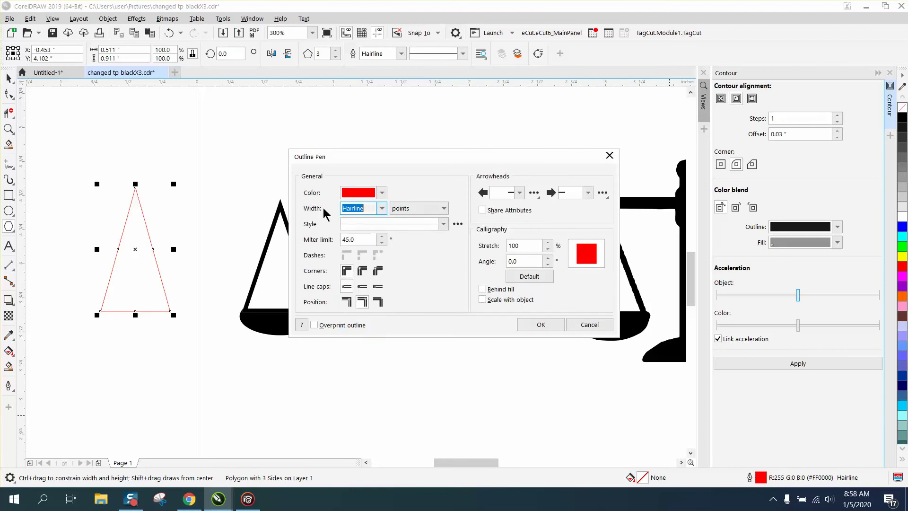
type("2.5")
key("Return")
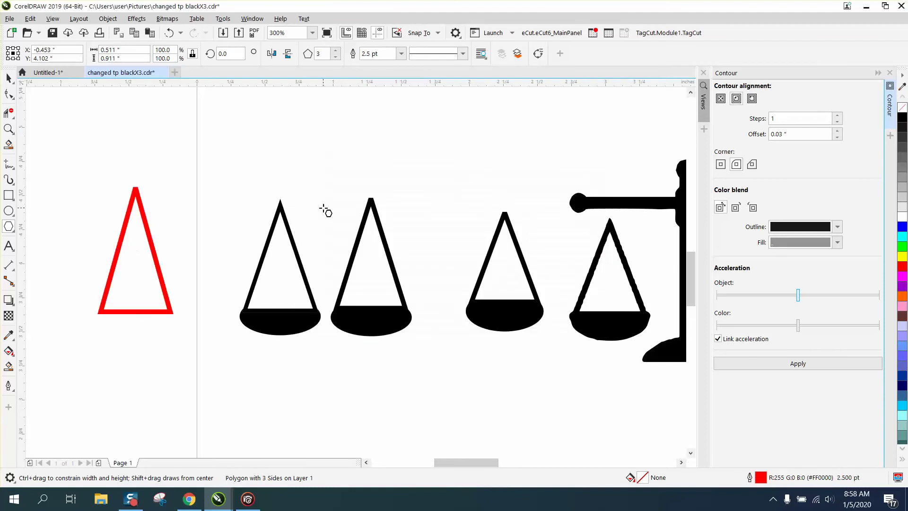
- Convert the triangle's outline to an object with no fill and a black outline
left_click(110, 19)
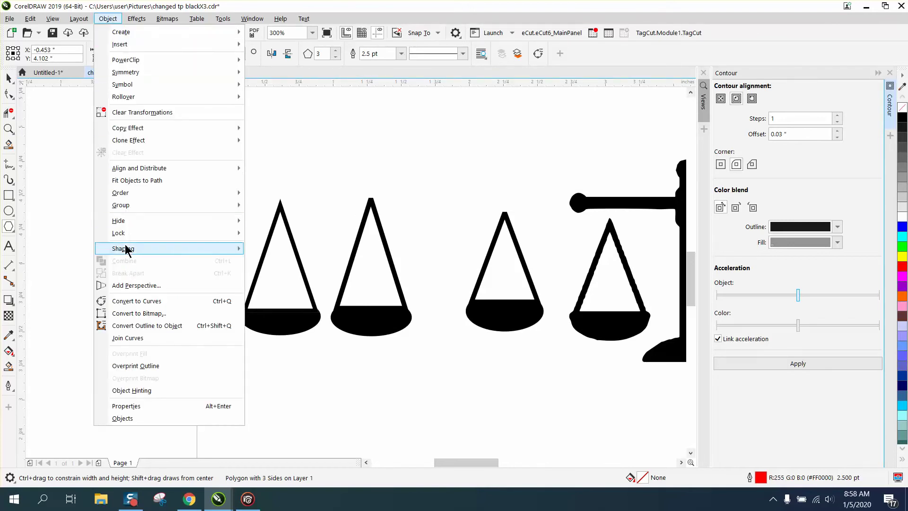
left_click(136, 326)
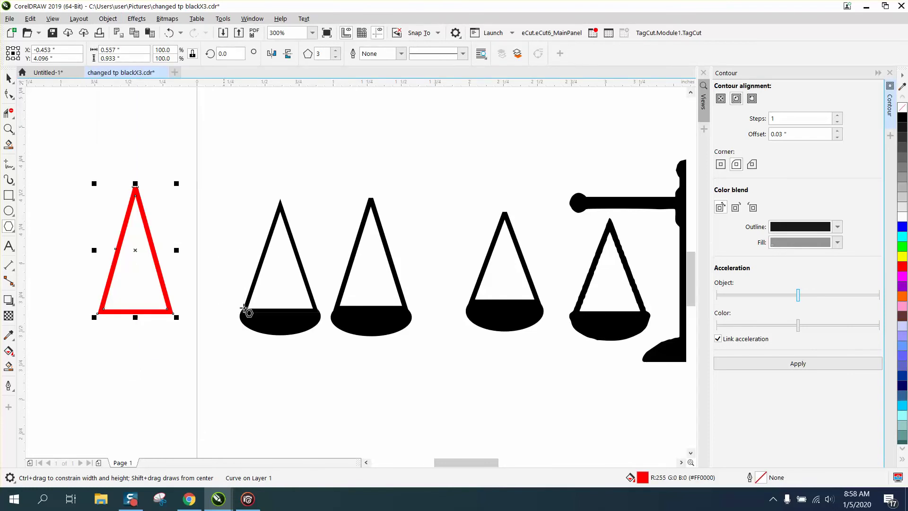
left_click(903, 112)
right_click(902, 116)
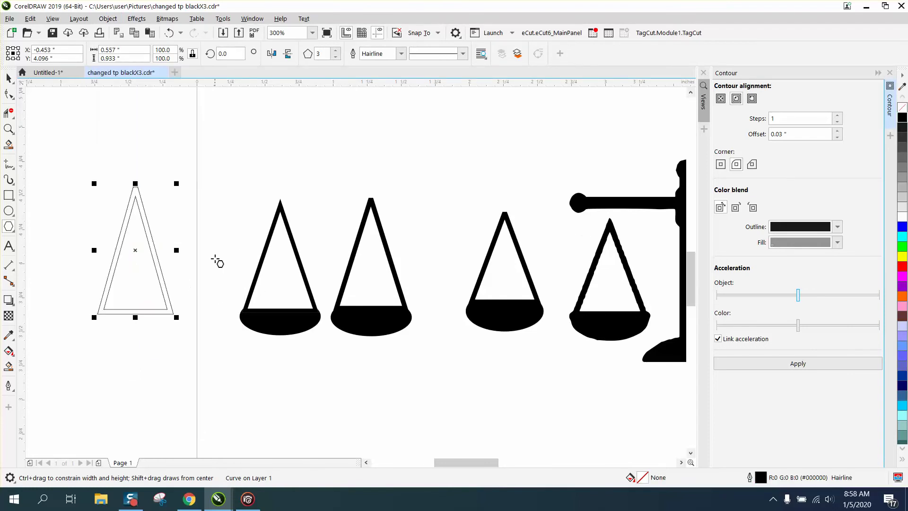
left_click(8, 128)
left_click_drag(157, 204, 152, 203)
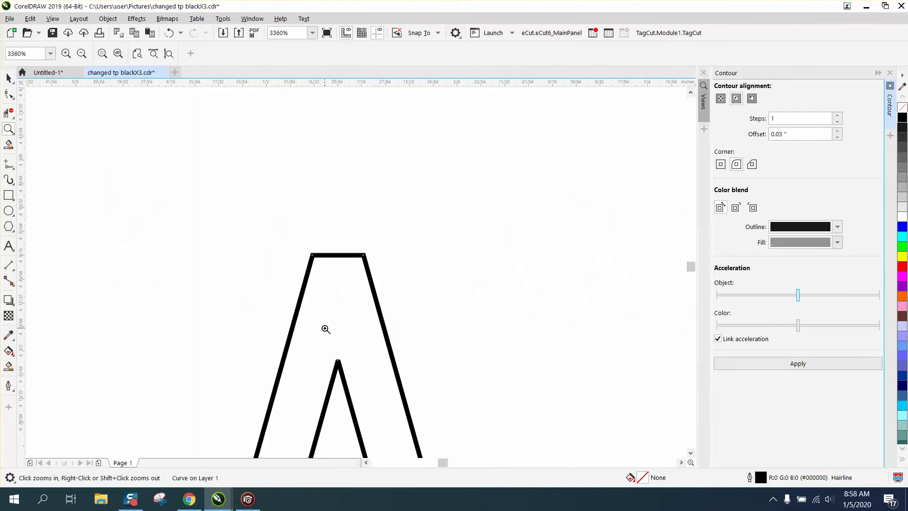
scroll(309, 307, "down", 2)
scroll(301, 281, "down", 2)
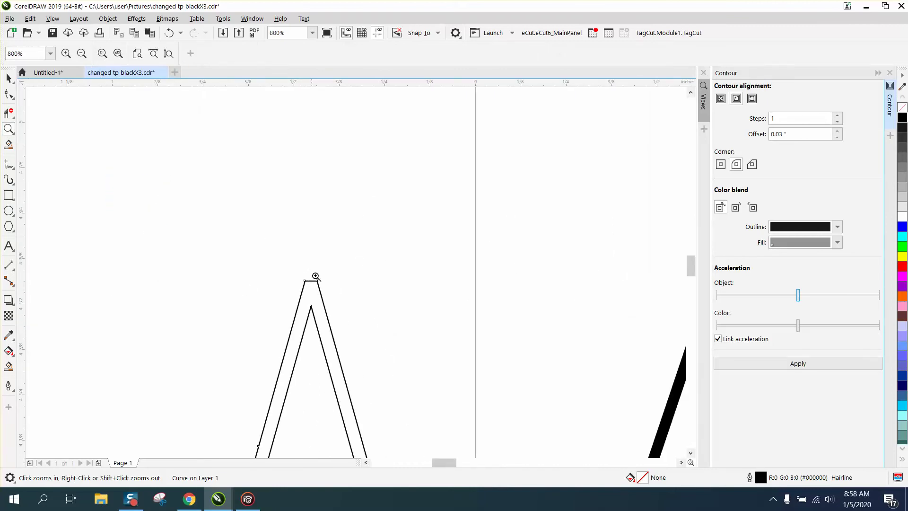
scroll(298, 268, "down", 2)
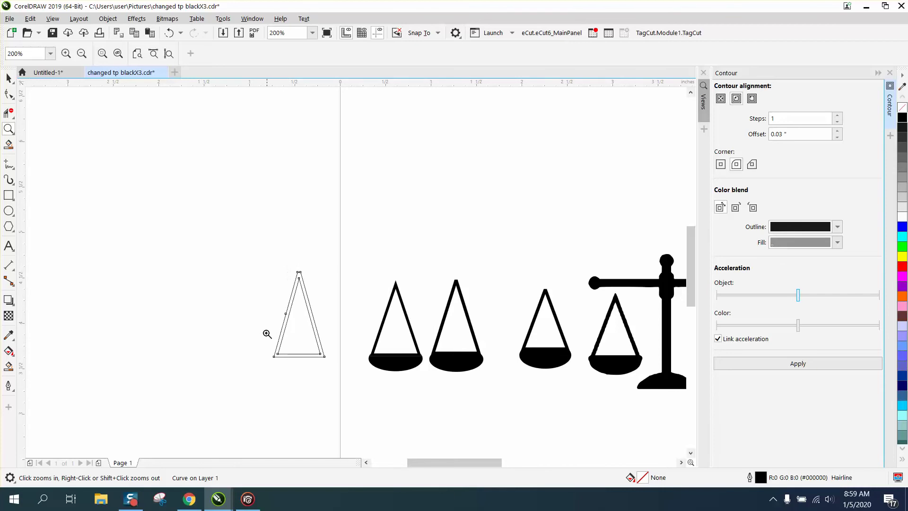
left_click_drag(359, 374, 358, 373)
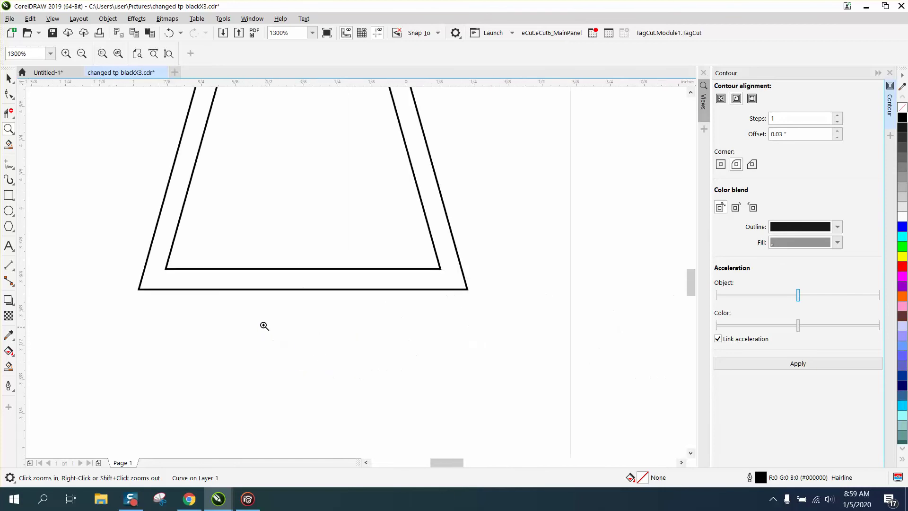
scroll(258, 320, "down", 1)
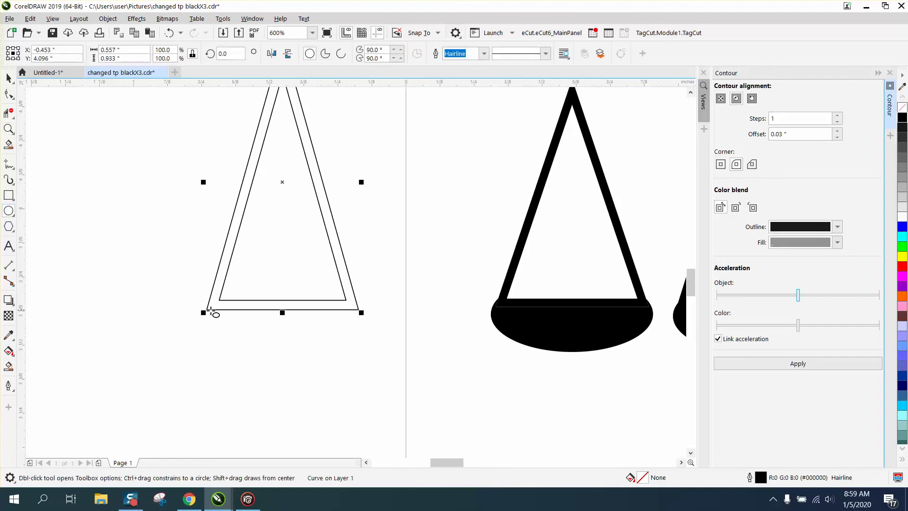
- Draw an ellipse below the triangle band, move it onto the base, and narrow it
left_click_drag(186, 308, 390, 416)
left_click_drag(288, 359, 286, 318)
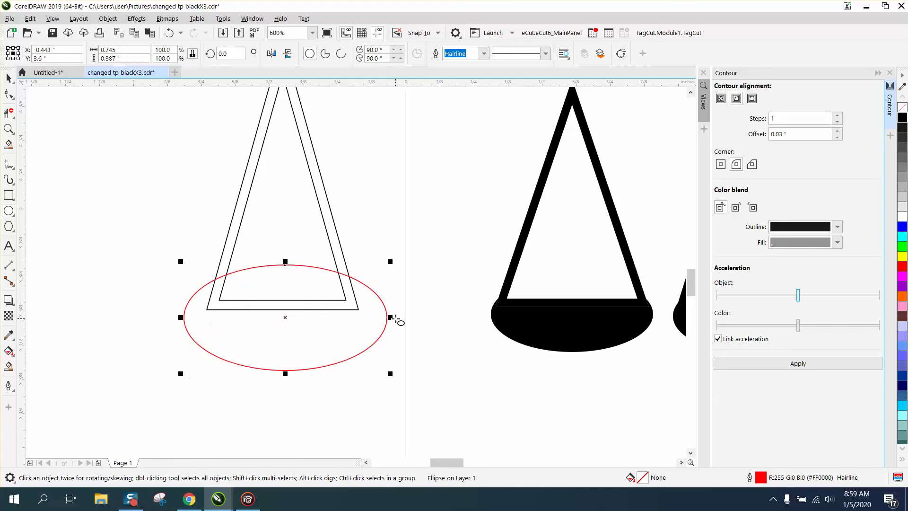
left_click_drag(395, 320, 348, 319)
left_click_drag(263, 319, 283, 320)
- Undo a stray tiny ellipse, snap the ellipse to the base corner, and trim its width
left_click(358, 318)
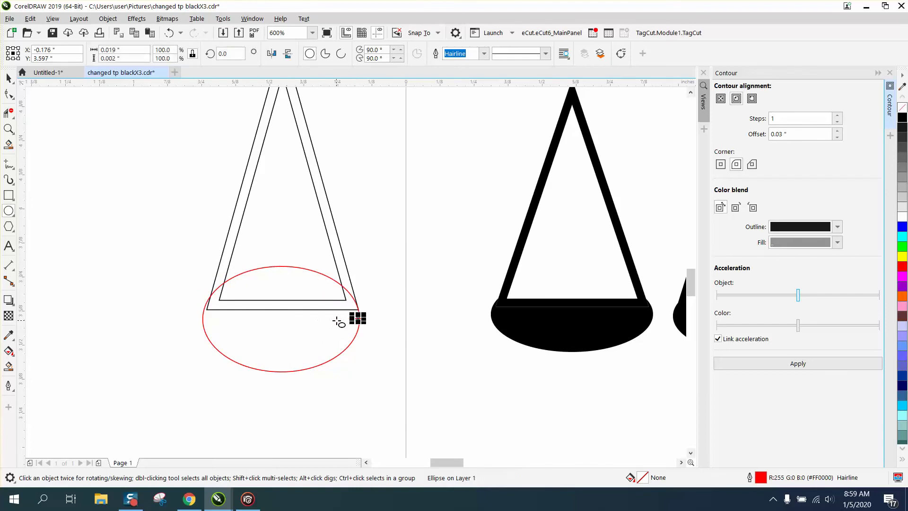
left_click(173, 34)
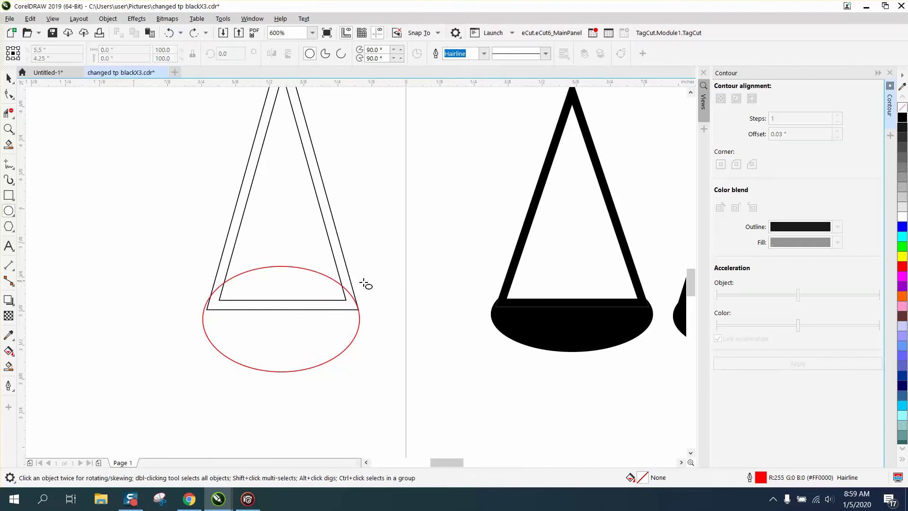
left_click(8, 80)
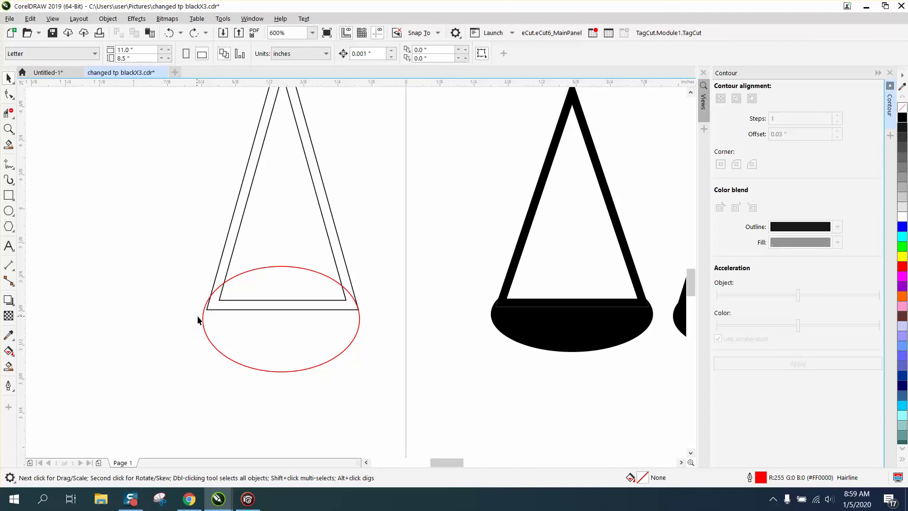
left_click_drag(204, 321, 204, 317)
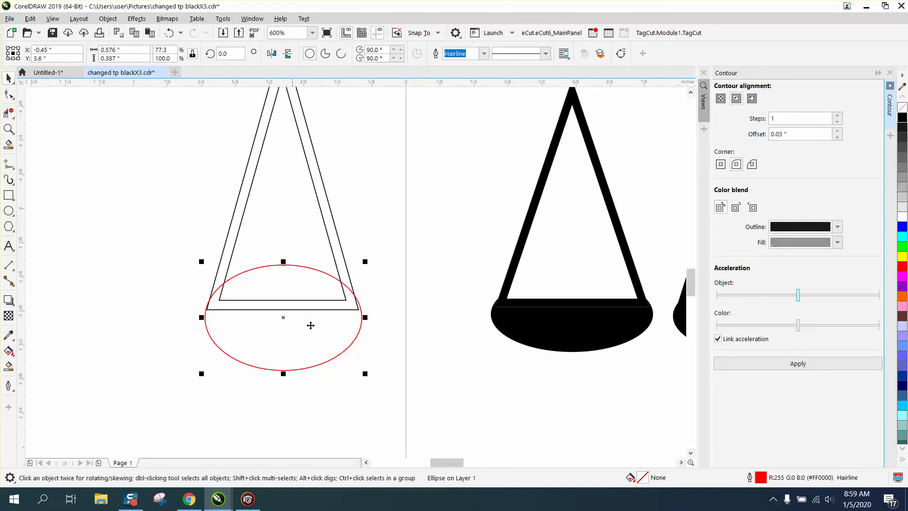
left_click_drag(361, 317, 357, 316)
left_click(9, 129)
left_click_drag(142, 254, 453, 406)
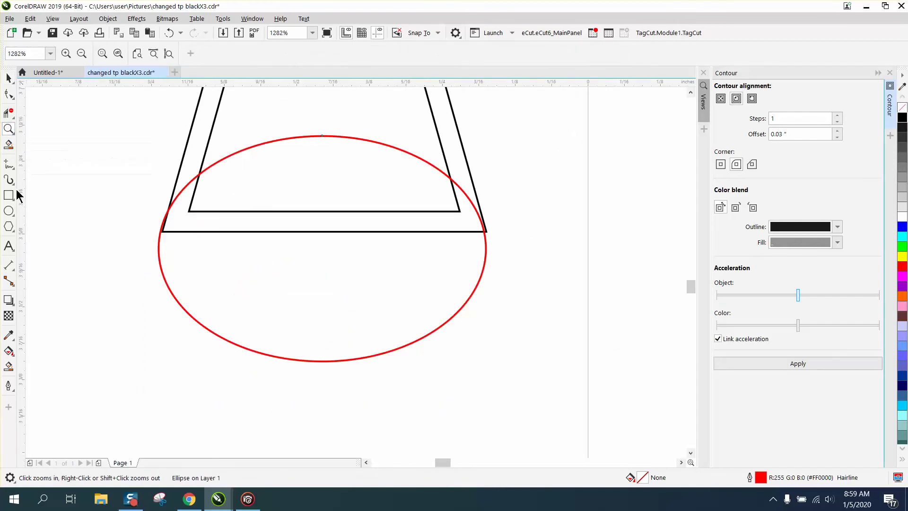
- Delete the ellipse's inner arcs and the triangle's base line with Virtual Segment Delete
left_click(9, 112)
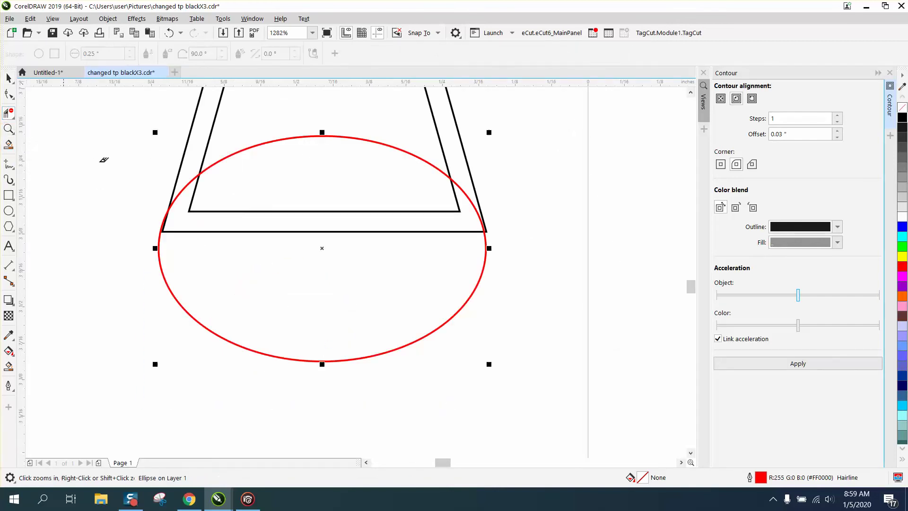
left_click(191, 180)
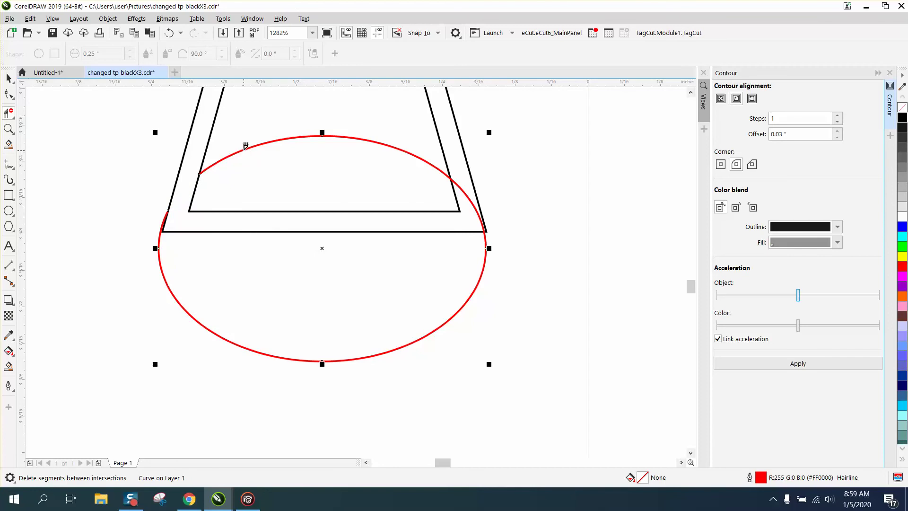
left_click(246, 145)
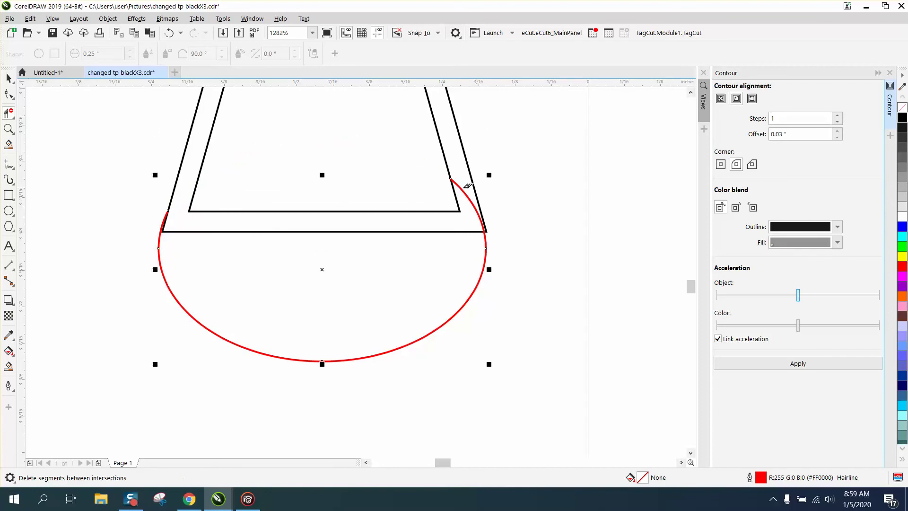
left_click(470, 191)
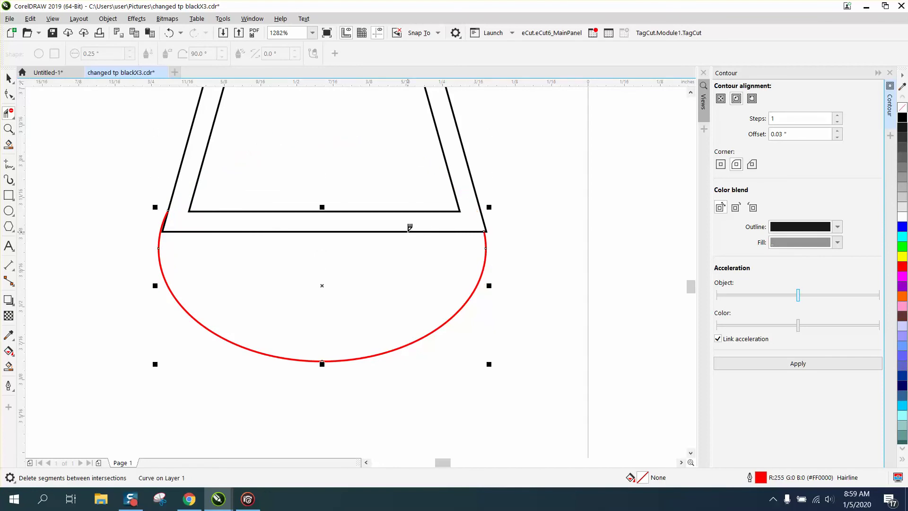
left_click(409, 229)
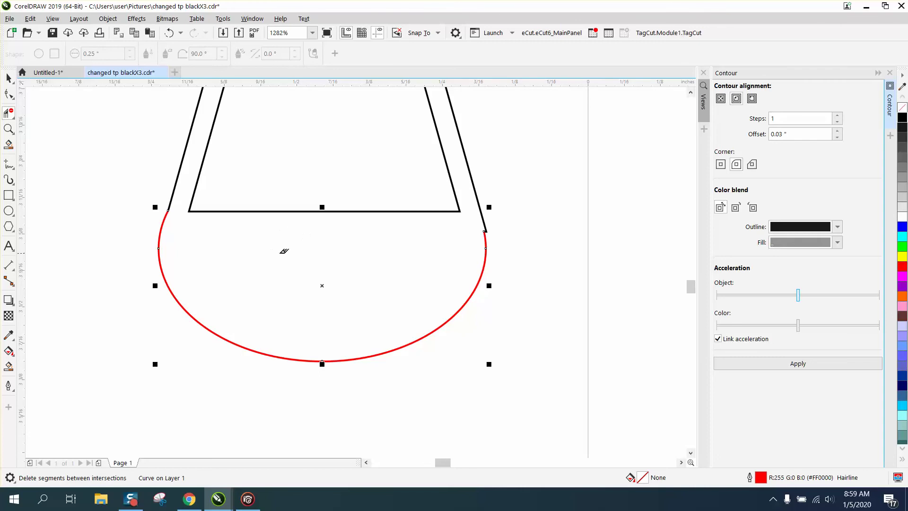
scroll(270, 258, "down", 4)
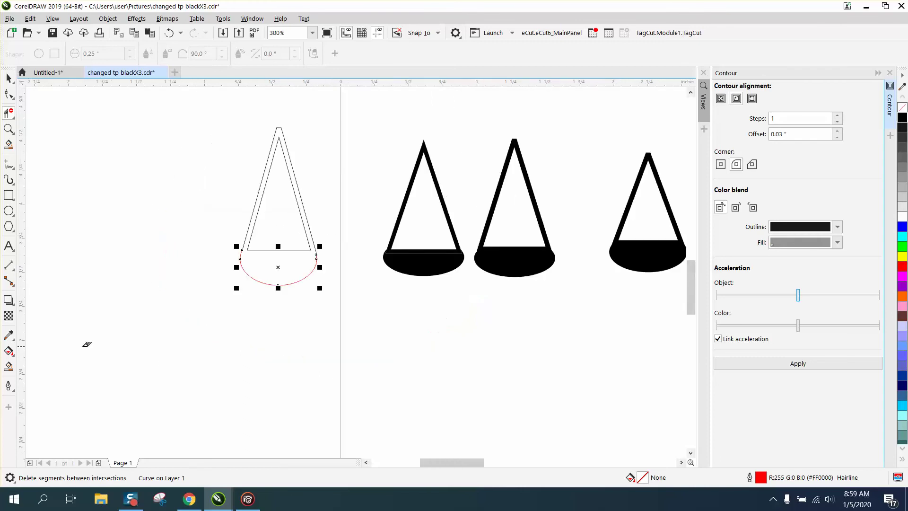
- Smart Fill a solid black pan, move it left of the outlines, and scale its height to 82.7%
left_click(9, 366)
left_click(304, 267)
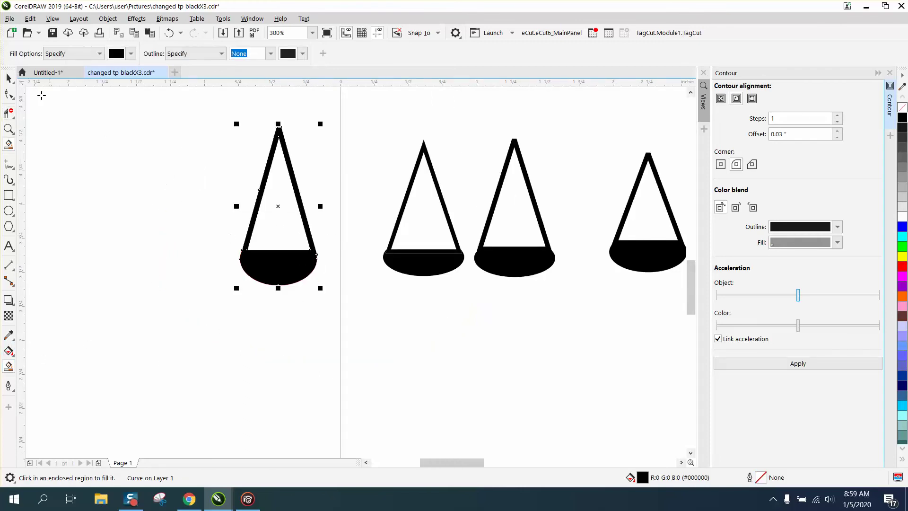
left_click(9, 80)
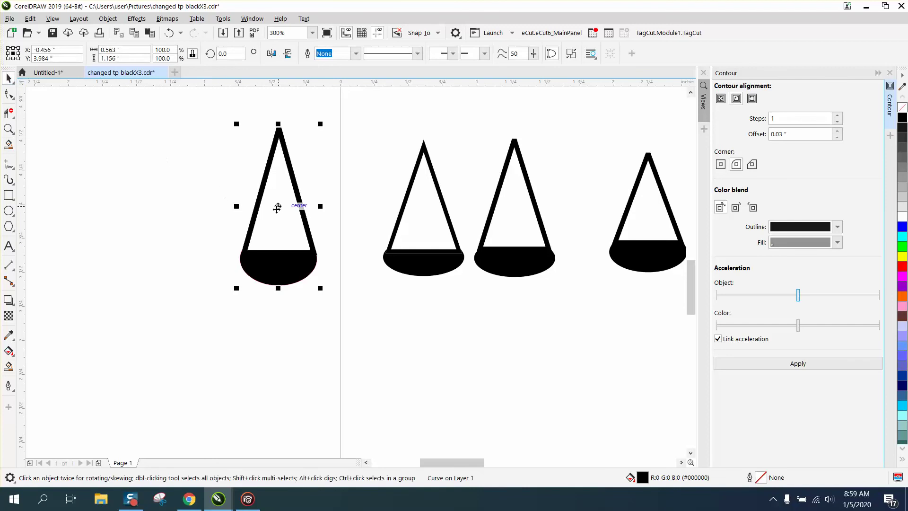
left_click_drag(277, 208, 187, 211)
left_click(181, 343)
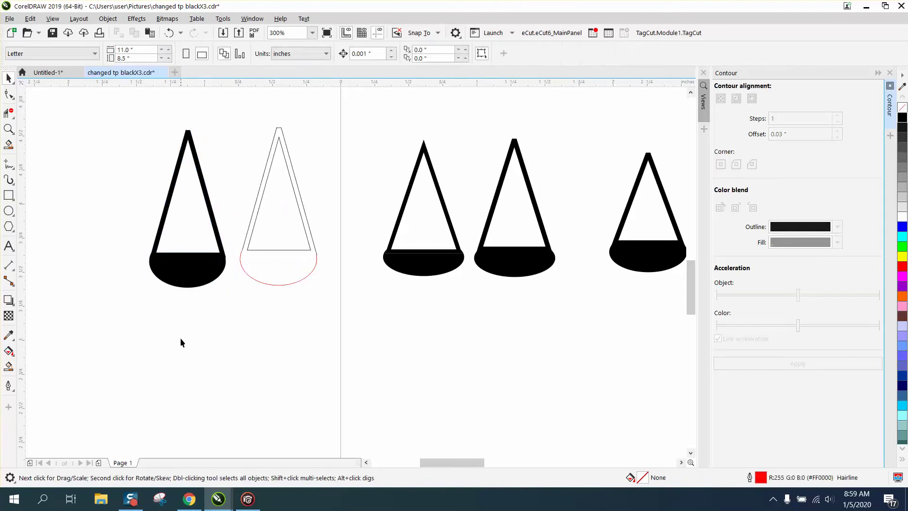
left_click(189, 150)
left_click_drag(187, 126, 191, 154)
scroll(171, 234, "down", 4)
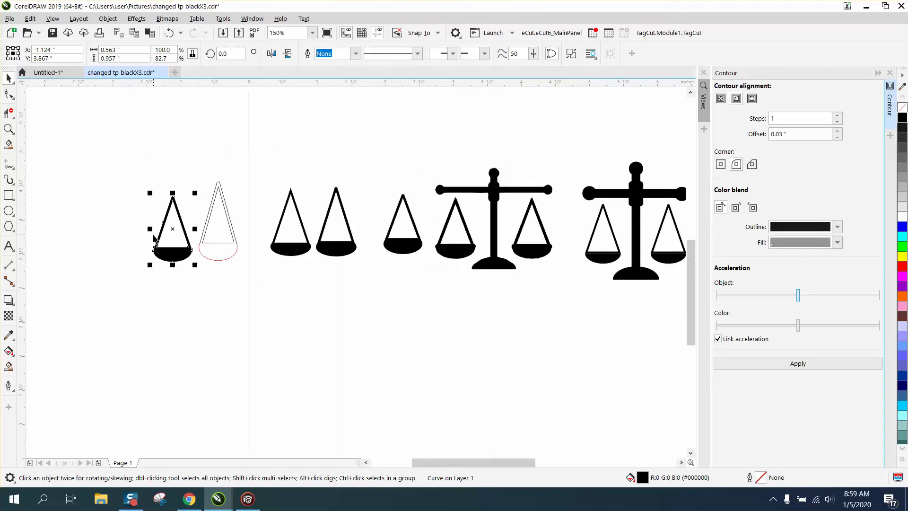
- Zoom in on the left scale and draw a rectangle over the post's centre collar
left_click(9, 129)
left_click_drag(287, 176, 478, 280)
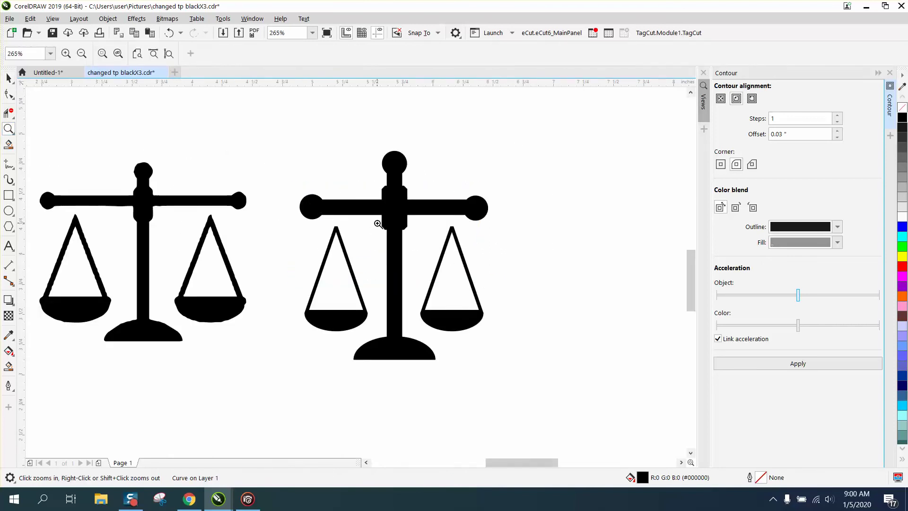
left_click(9, 195)
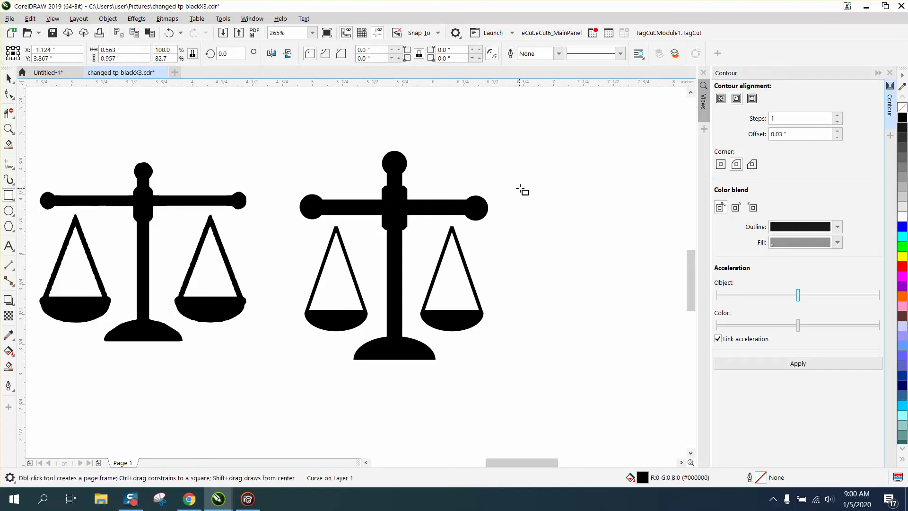
left_click_drag(521, 188, 534, 234)
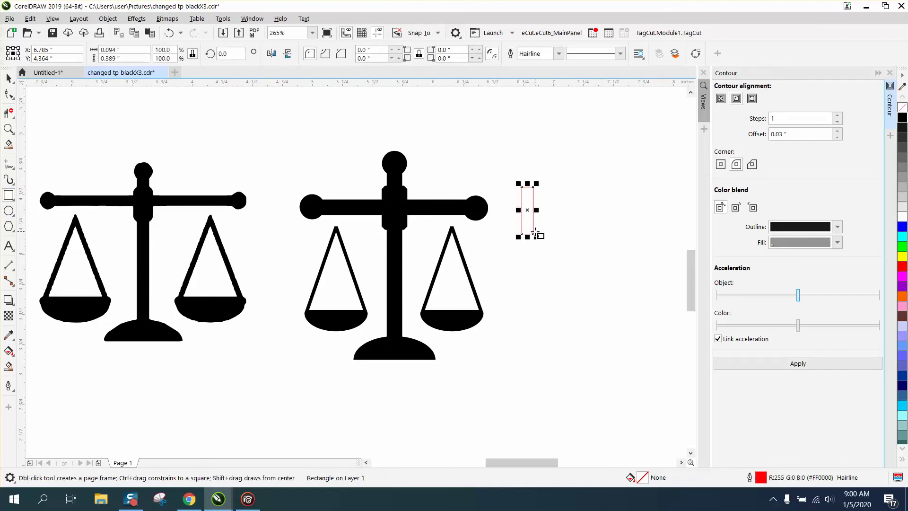
key("Delete")
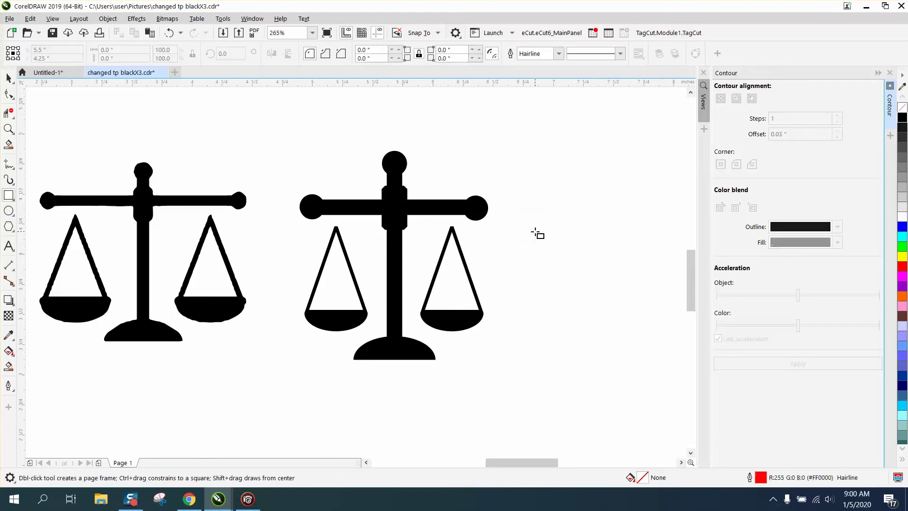
left_click(8, 129)
left_click_drag(77, 165, 296, 304)
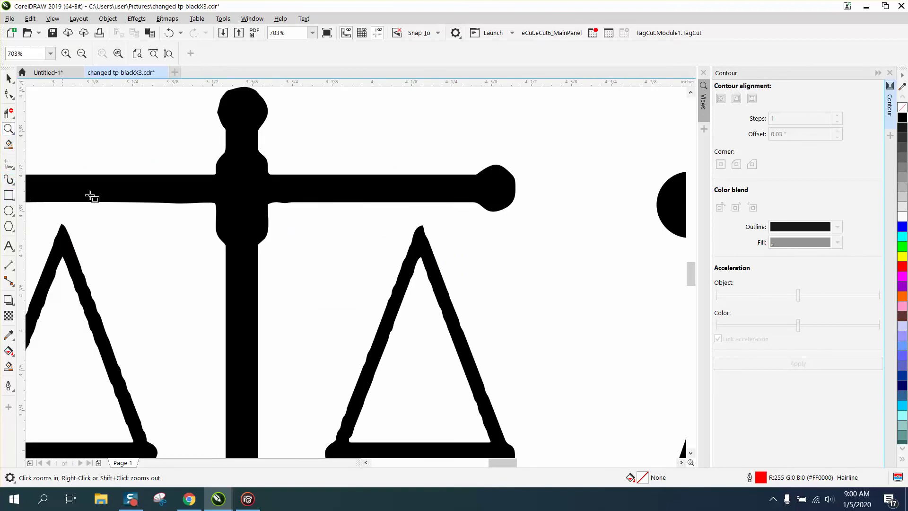
left_click(8, 195)
left_click_drag(217, 156, 267, 244)
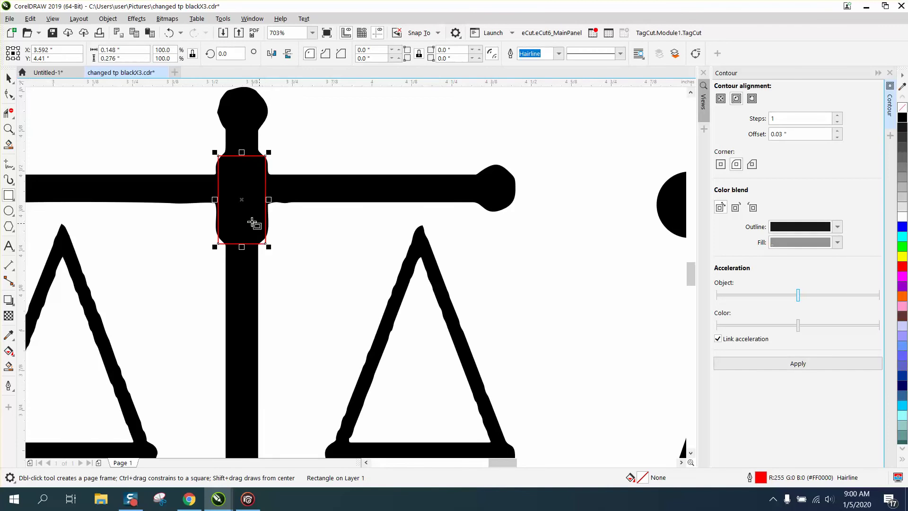
scroll(244, 222, "down", 5)
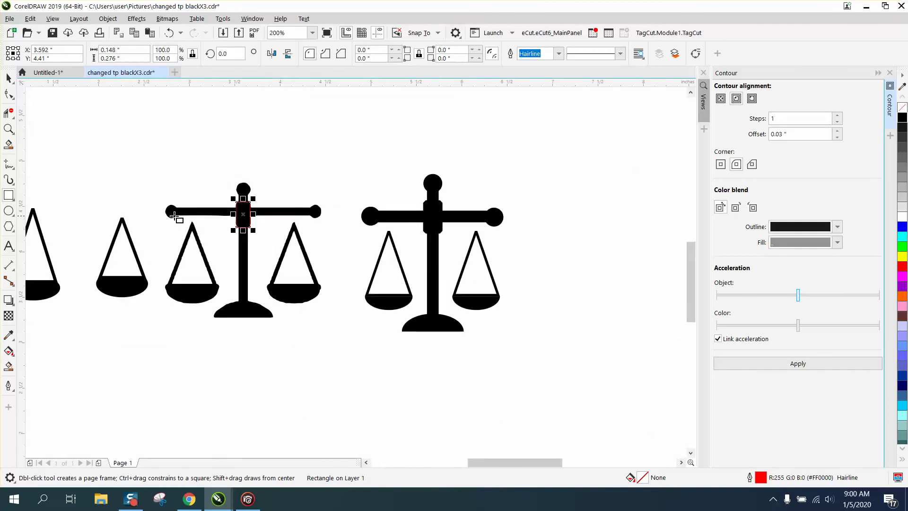
- Draw rectangles along the crossbar and down the centre post
left_click(9, 128)
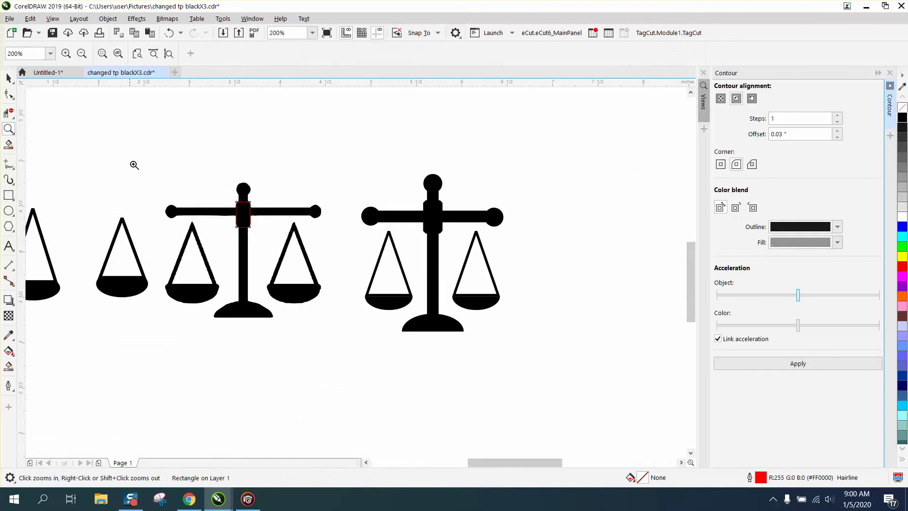
left_click(242, 212)
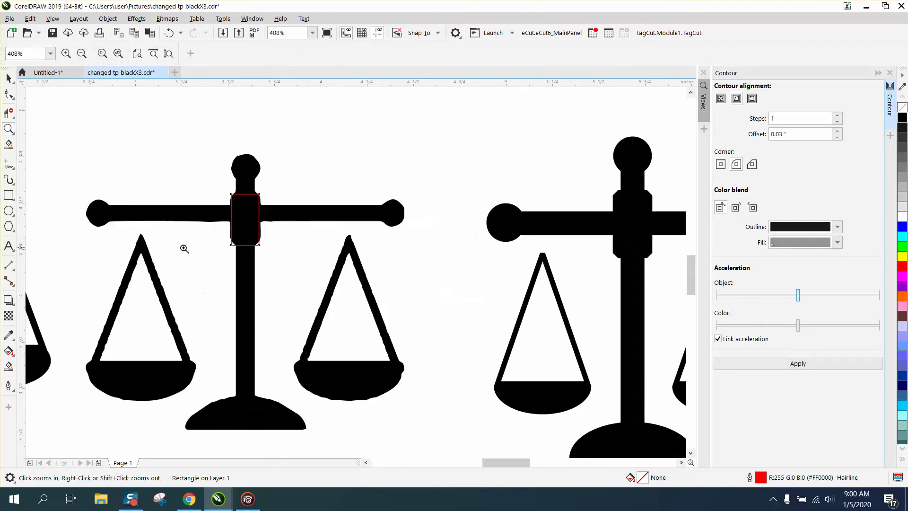
left_click(9, 194)
left_click_drag(110, 208, 384, 223)
mouse_move(238, 180)
left_mouse_down()
mouse_move(255, 203)
mouse_move(255, 399)
left_mouse_up()
- Move the black scale and the small hub rectangle away from the red post and beam rectangles
left_click(9, 78)
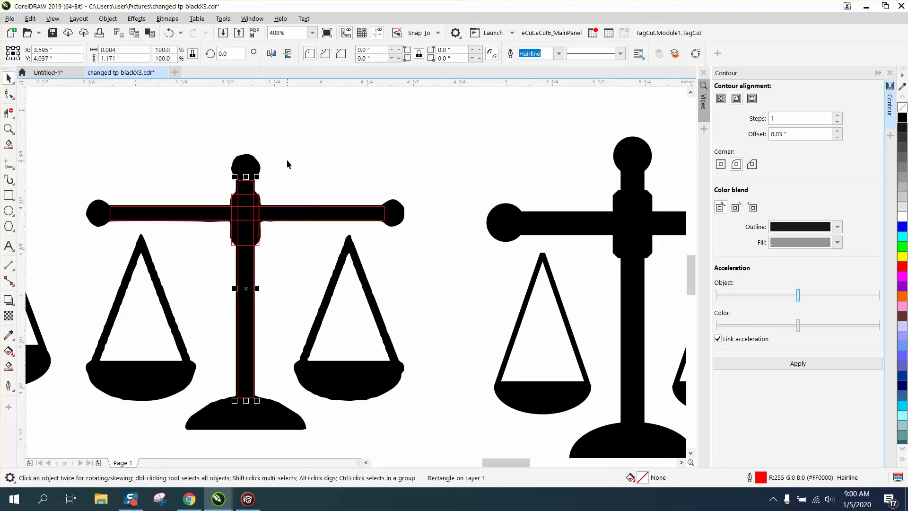
scroll(288, 164, "down", 2)
left_click_drag(273, 164, 301, 334)
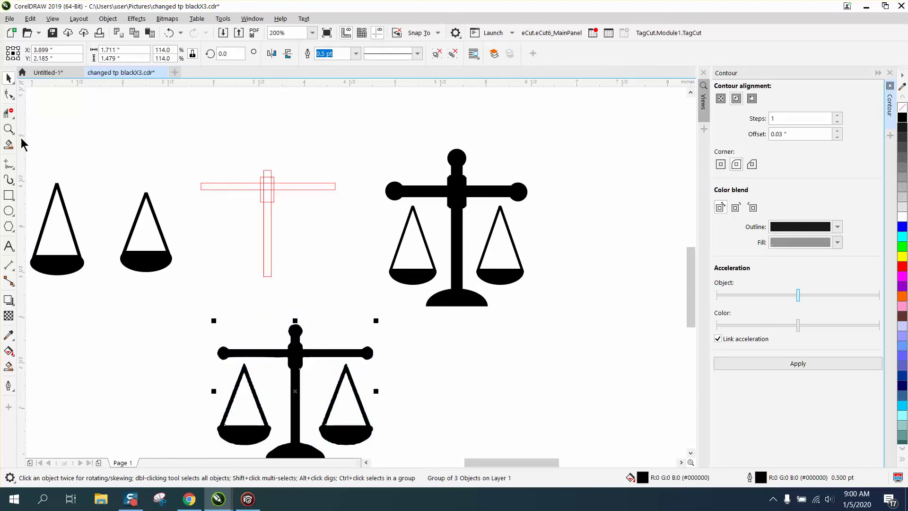
left_click(9, 129)
left_click_drag(188, 152, 343, 236)
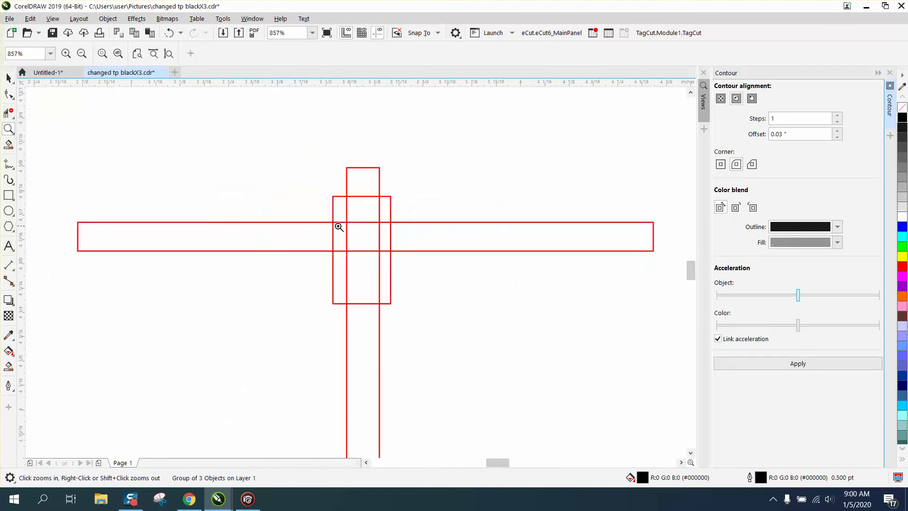
left_click(8, 78)
scroll(297, 214, "down", 4)
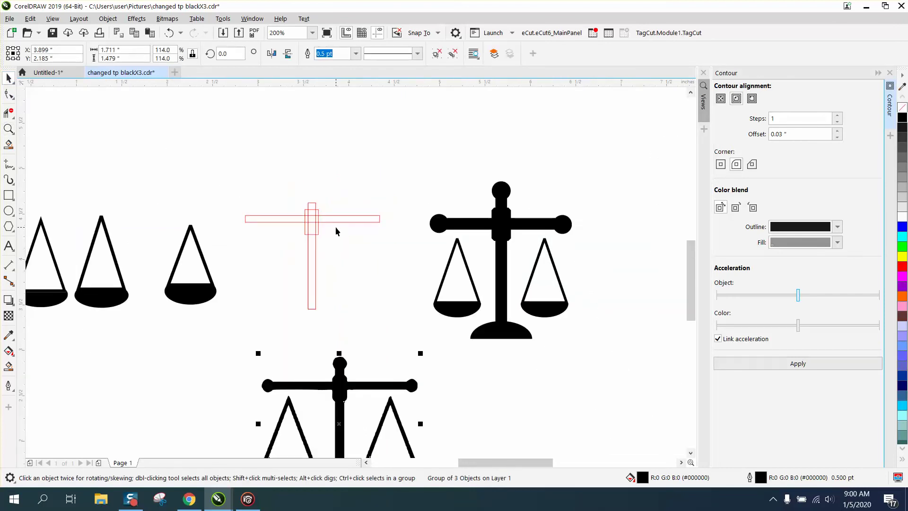
left_click_drag(317, 229, 420, 179)
- Group the post and beam into a T centred on the page, and move the black beam, pans and base aside
left_click_drag(219, 190, 406, 319)
key("ctrl+g")
key("p")
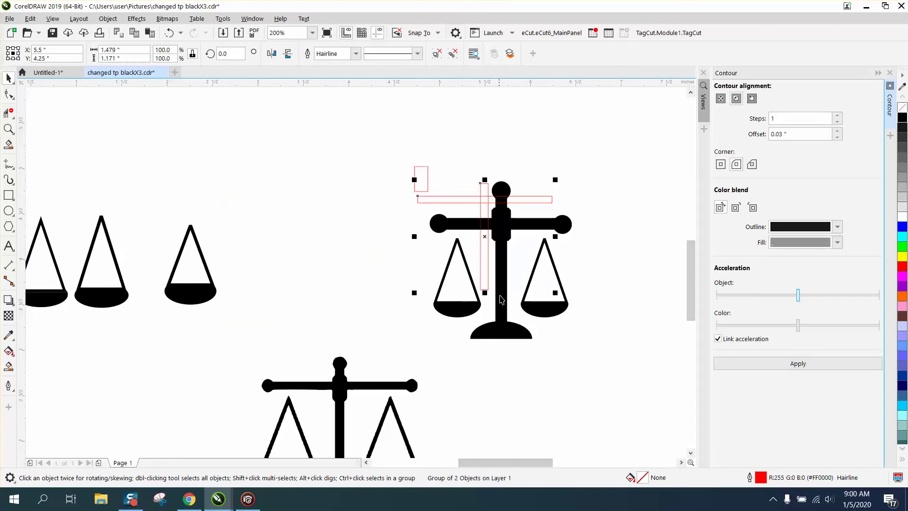
left_click_drag(512, 227, 646, 337)
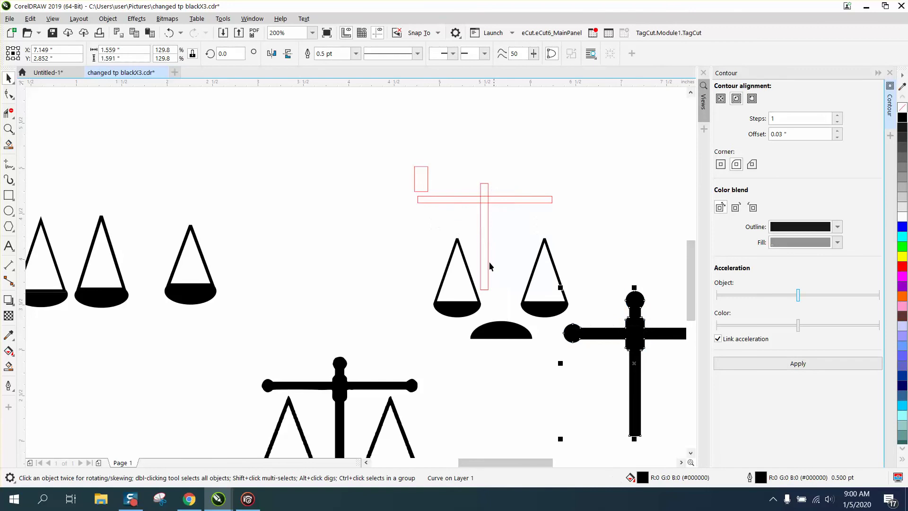
left_click_drag(447, 260, 620, 352)
left_click_drag(500, 322, 650, 392)
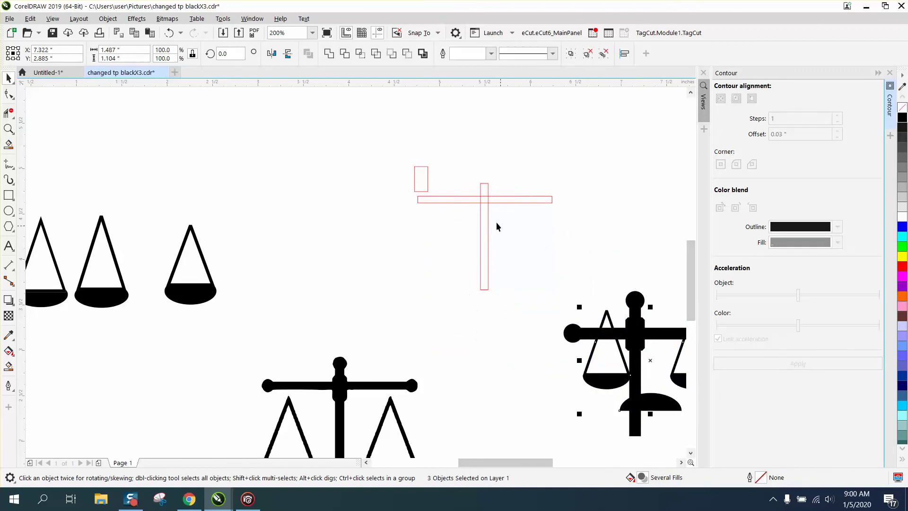
- Centre the small hub rectangle and raise it onto the crossbar
left_click(424, 184)
key("p")
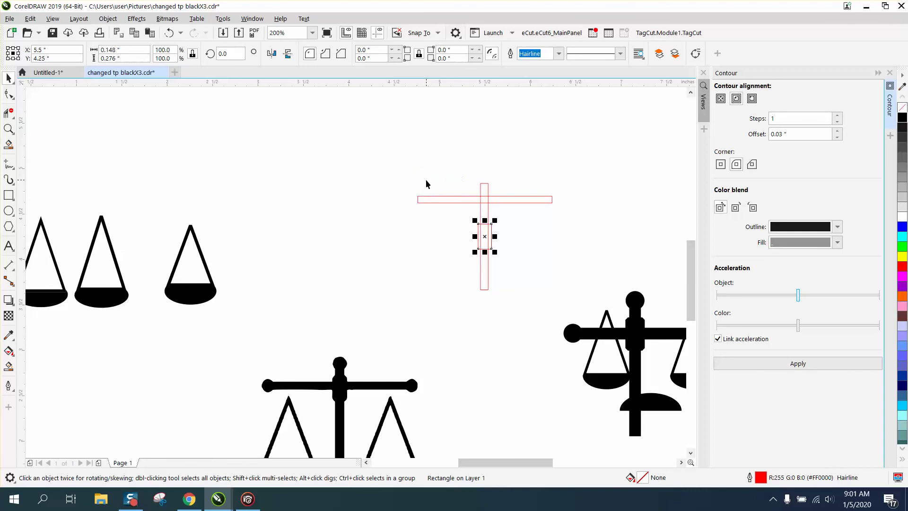
left_click_drag(486, 237, 485, 203)
- Zoom in on the crossbar and nudge the small hub rectangle slightly left to centre it
left_click(8, 128)
left_click_drag(402, 163, 603, 320)
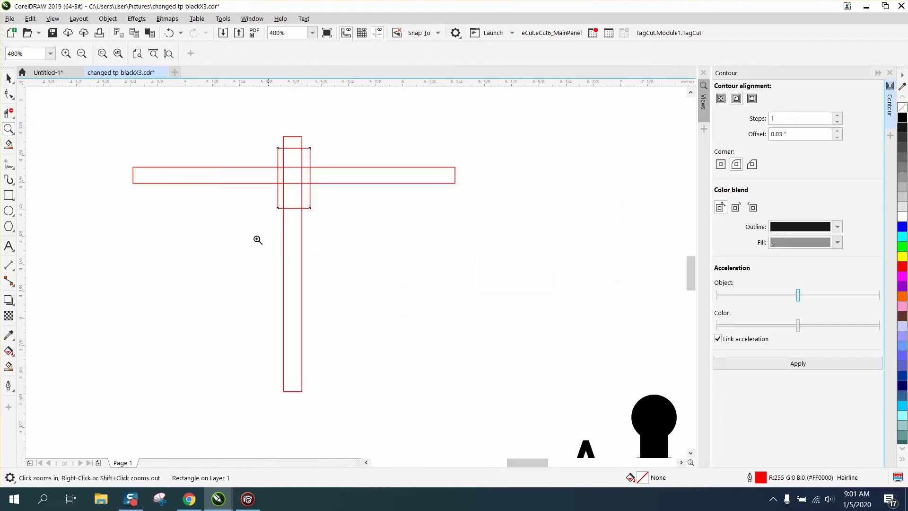
key("space")
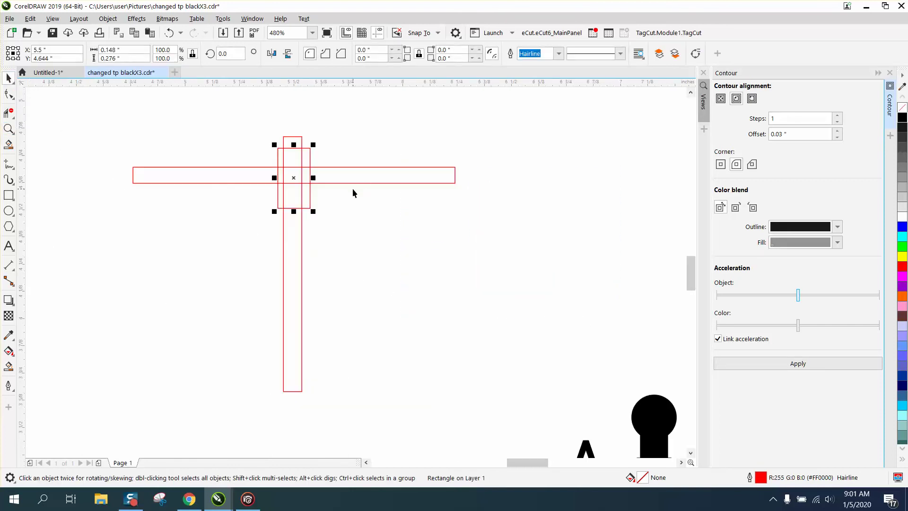
left_click(341, 151)
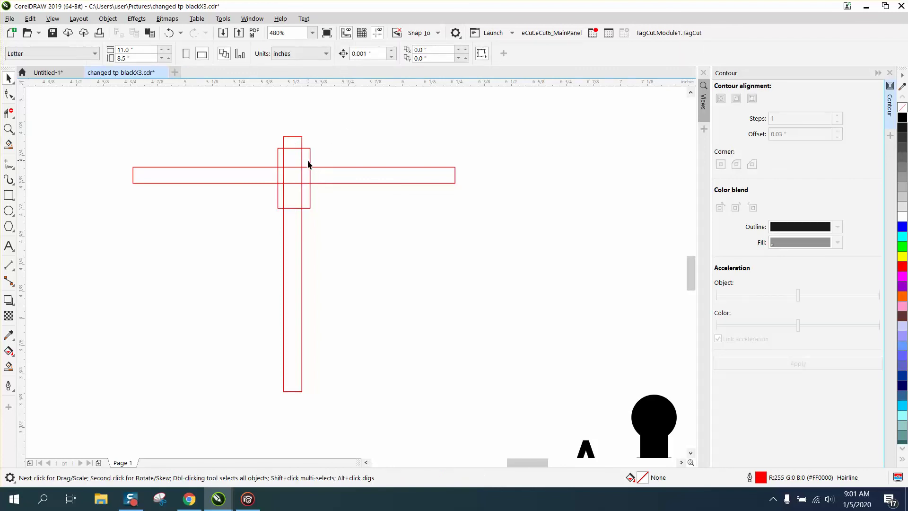
left_click(444, 183)
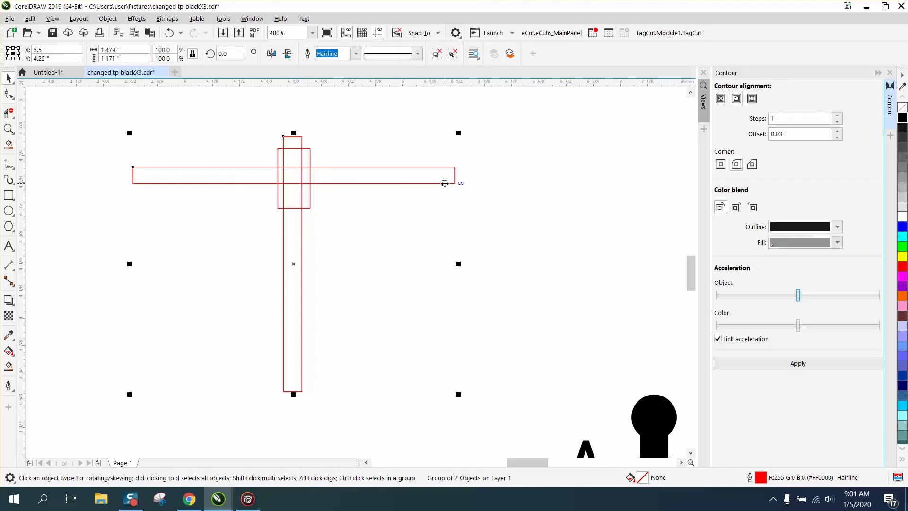
left_click(312, 159)
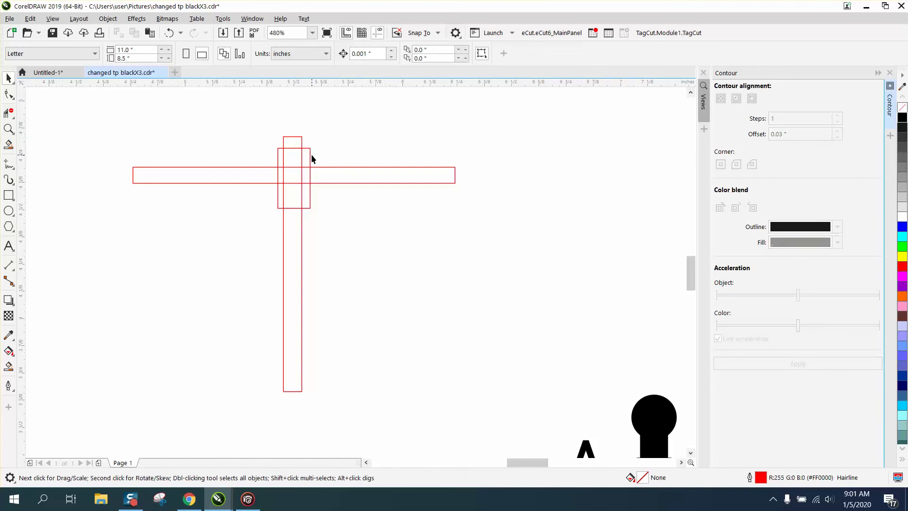
left_click(309, 155)
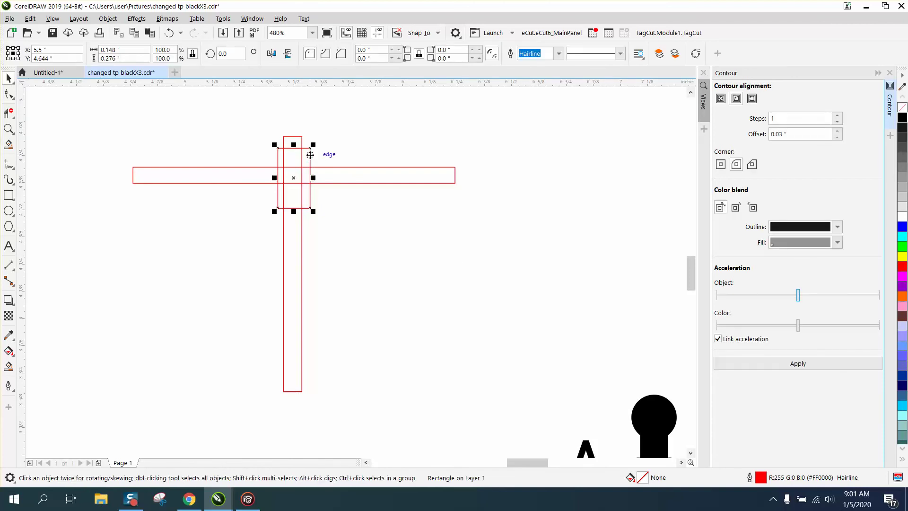
left_click_drag(310, 155, 311, 159)
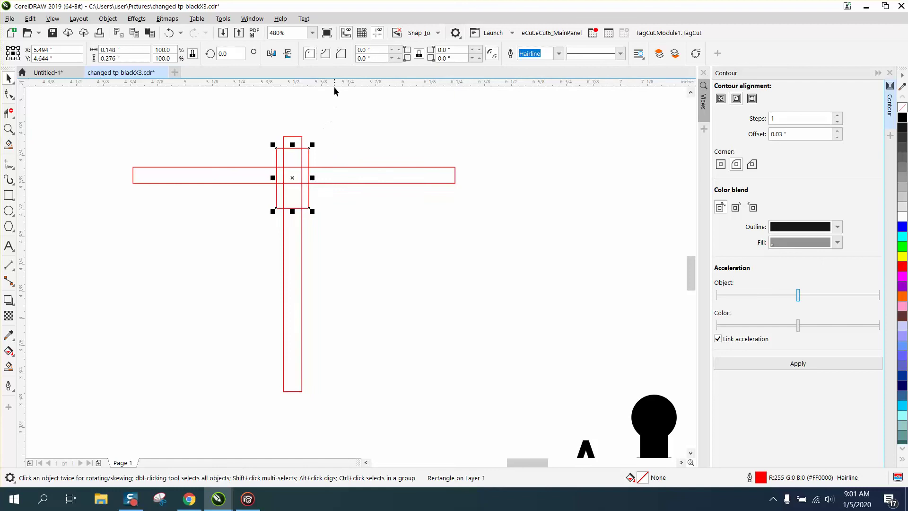
- Give the hub rectangle 0.02" chamfered corners and weld it with the beam and post
left_click(400, 58)
key("F10")
left_click_drag(93, 125, 311, 369)
left_click_drag(508, 409, 508, 411)
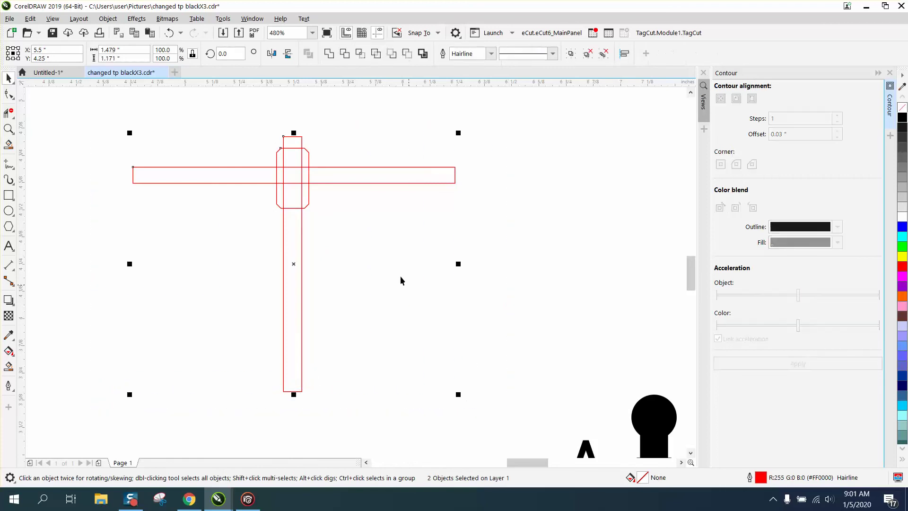
left_click(330, 53)
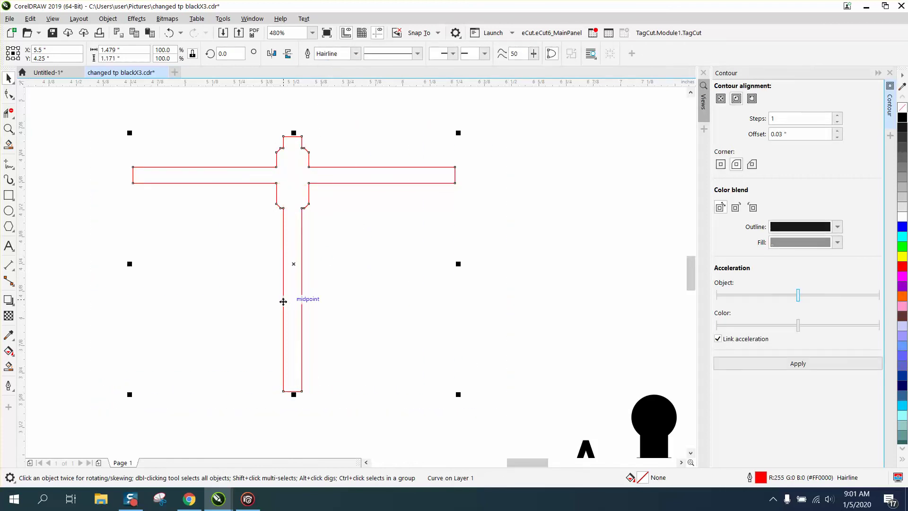
- Draw a small circle to the left of the cross with the Ellipse tool (F7)
scroll(283, 301, "down", 2)
key("F7")
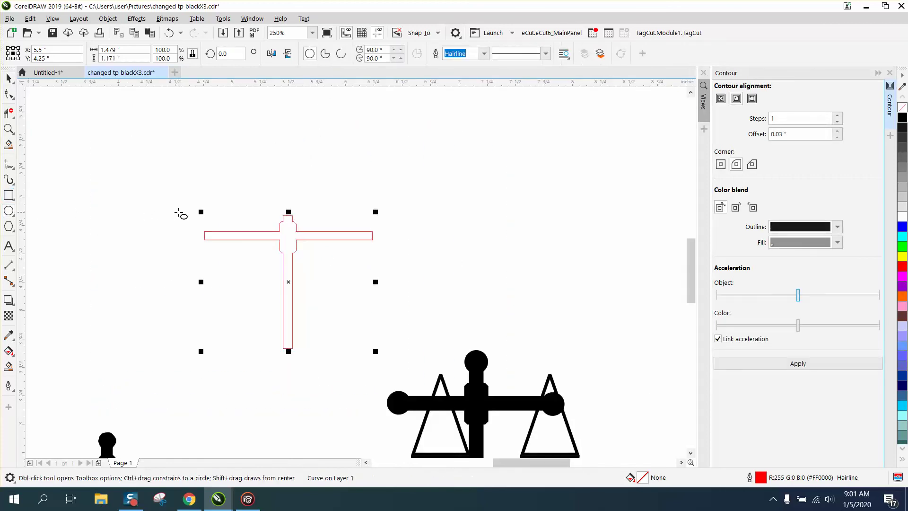
left_click_drag(163, 212, 206, 240)
key("space")
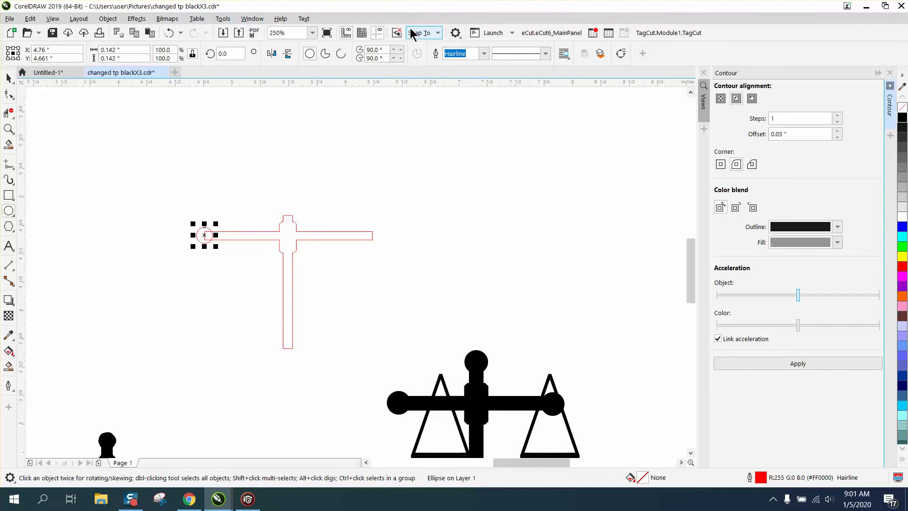
- Turn on Snap To Objects and delete the unwanted extra ellipse
left_click(436, 32)
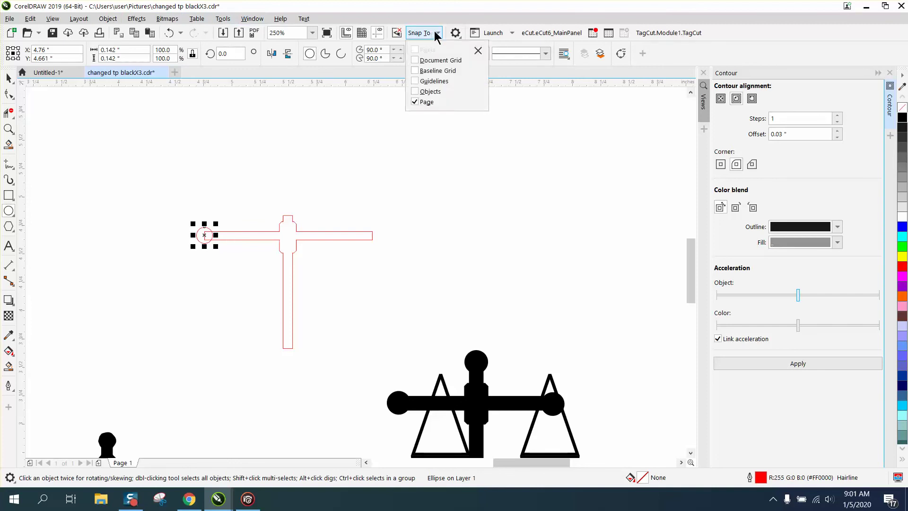
left_click(415, 91)
left_click(107, 178)
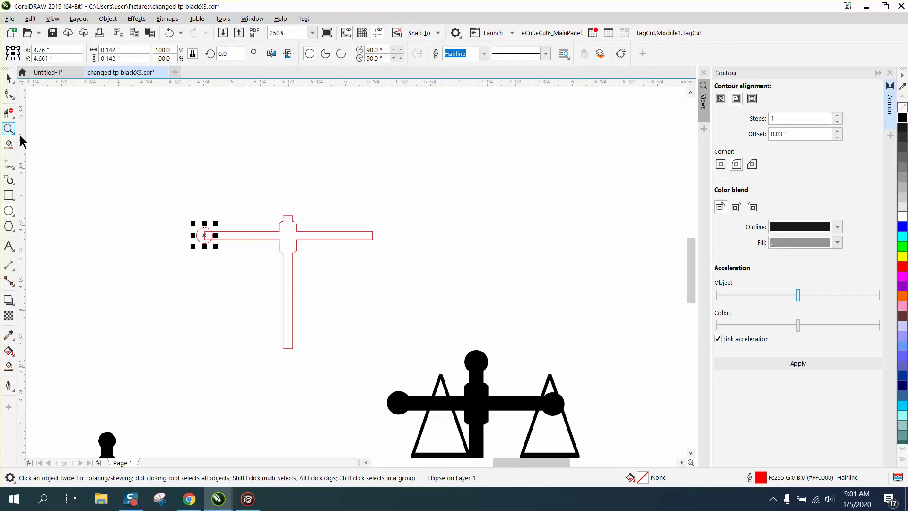
left_click_drag(118, 191, 343, 276)
key("Delete")
key("space")
- Snap the circle onto the beam's left end and place a copy atop the post
left_click_drag(370, 288, 370, 289)
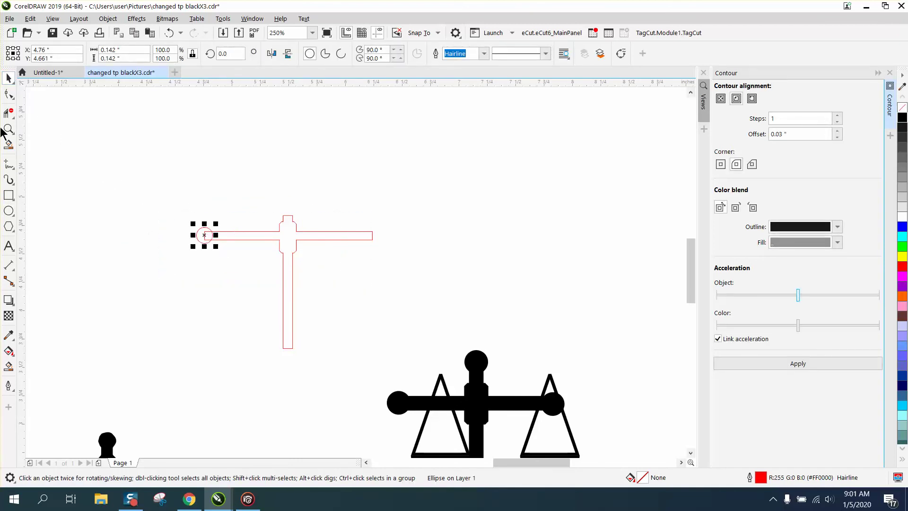
left_click(6, 129)
left_click_drag(130, 184, 337, 311)
left_click(8, 76)
mouse_move(222, 209)
left_mouse_down()
mouse_move(154, 265)
mouse_move(222, 209)
left_mouse_up()
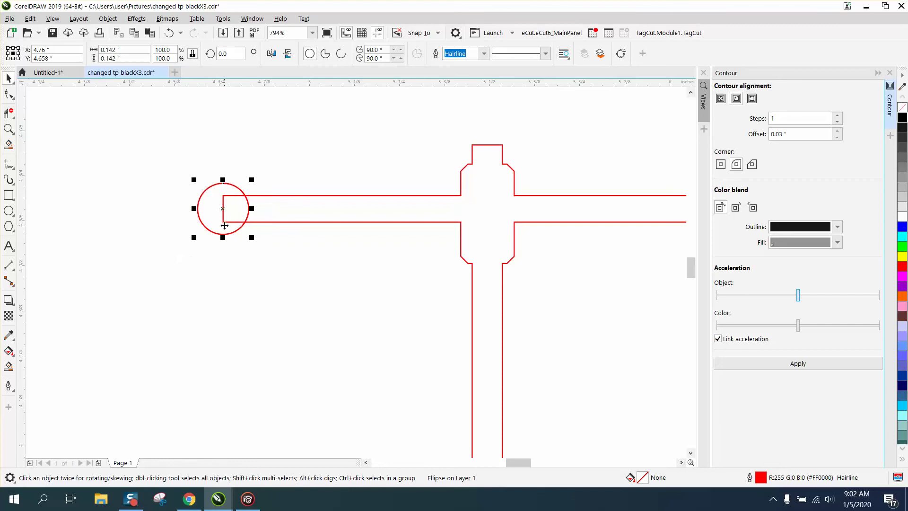
left_click_drag(222, 207, 485, 146)
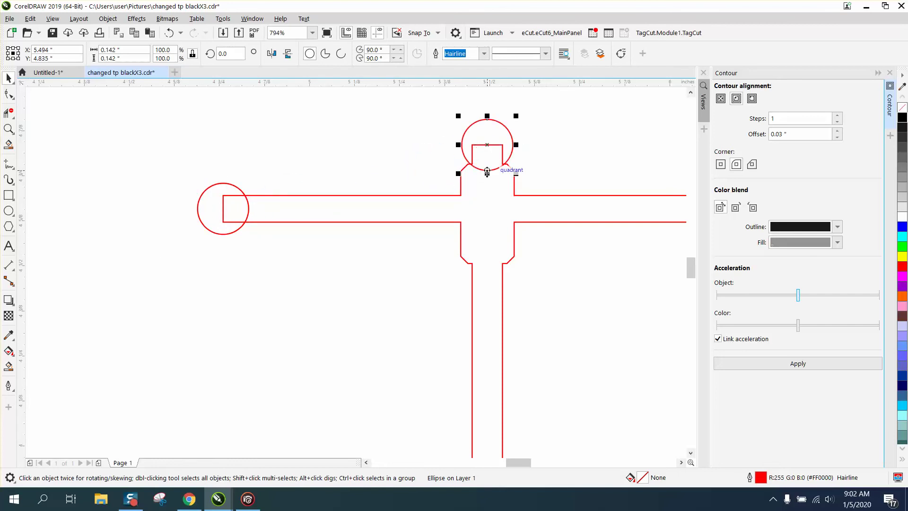
scroll(484, 170, "down", 3)
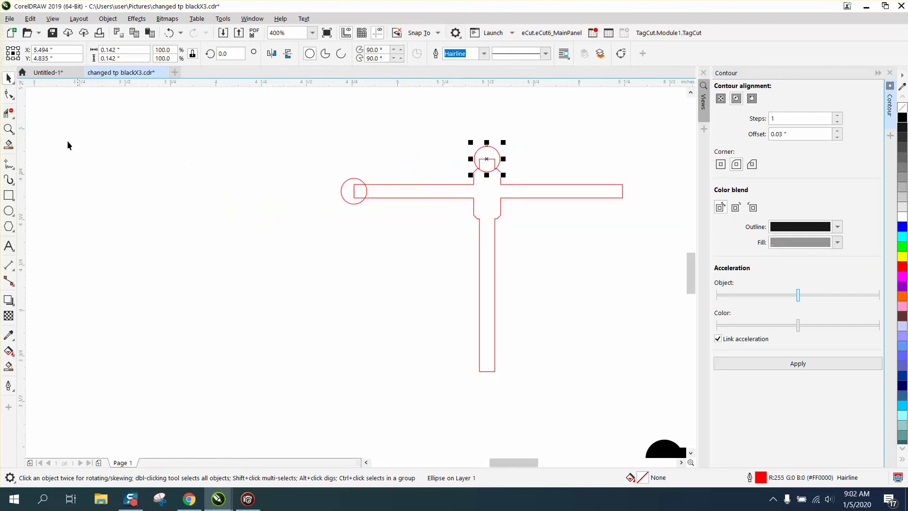
- Move the top circle aside and raise the post's top edge by dragging its nodes
left_click(8, 129)
left_click_drag(442, 115, 576, 246)
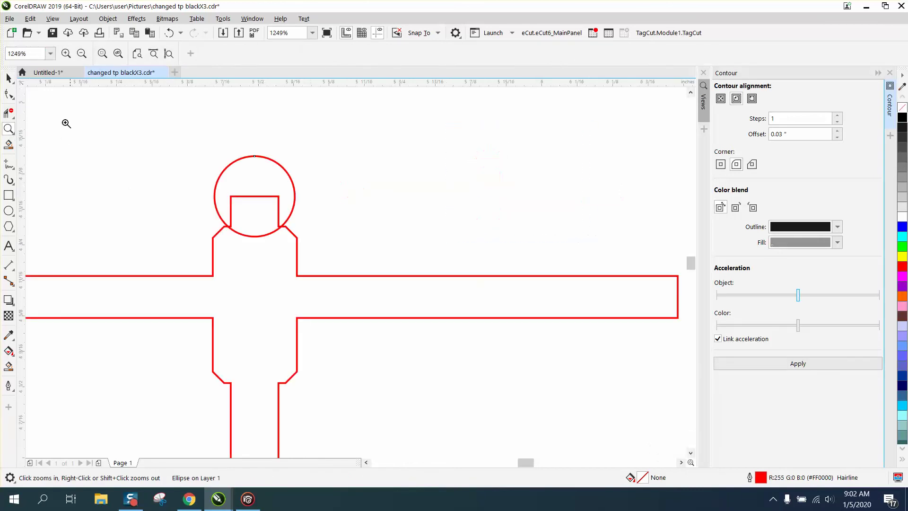
left_click(9, 78)
left_click_drag(255, 196, 436, 194)
left_click(8, 94)
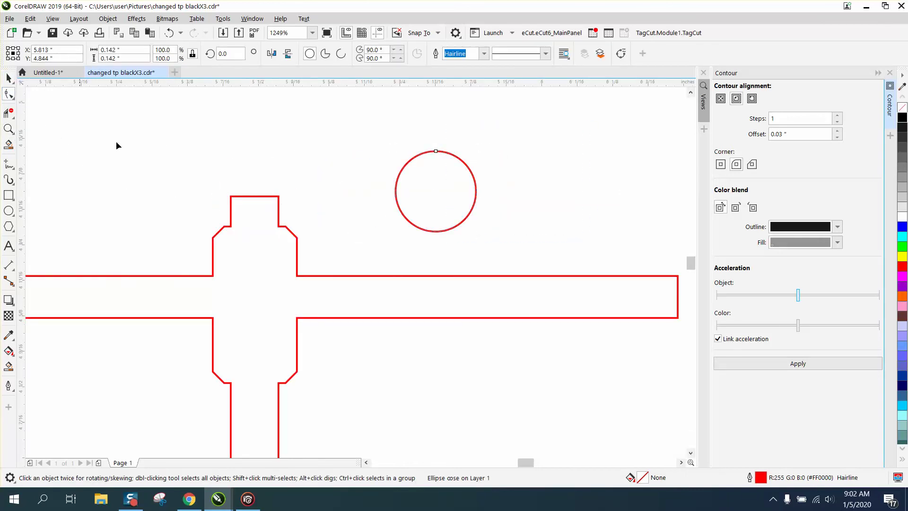
left_click(278, 201)
left_click_drag(255, 198, 294, 203)
left_click(271, 178)
left_click_drag(305, 200, 279, 148)
- Put the circle back on the post top and copy a knob to the beam's right end
left_click(412, 180)
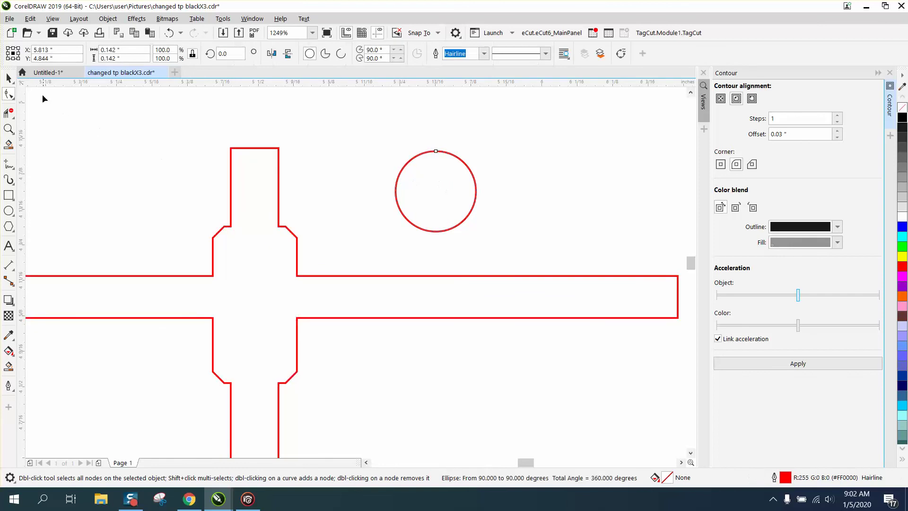
left_click(11, 78)
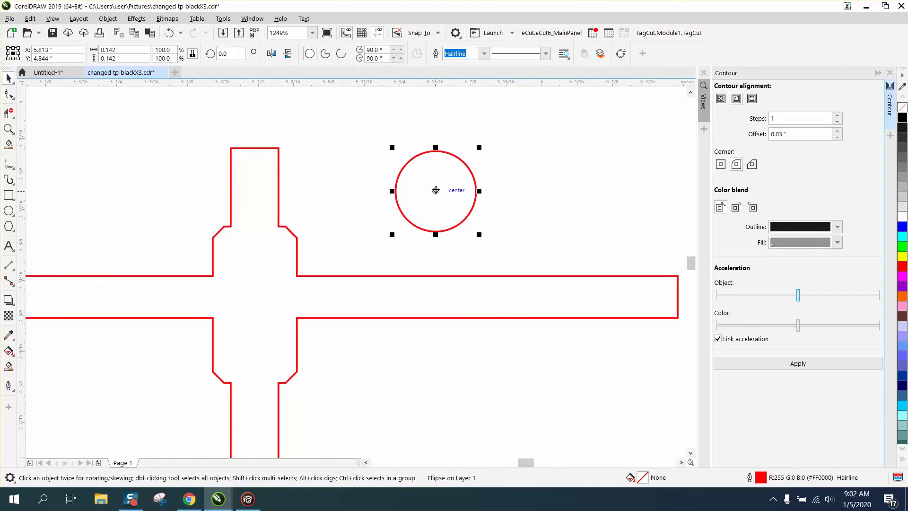
left_click_drag(435, 190, 255, 148)
scroll(254, 149, "down", 2)
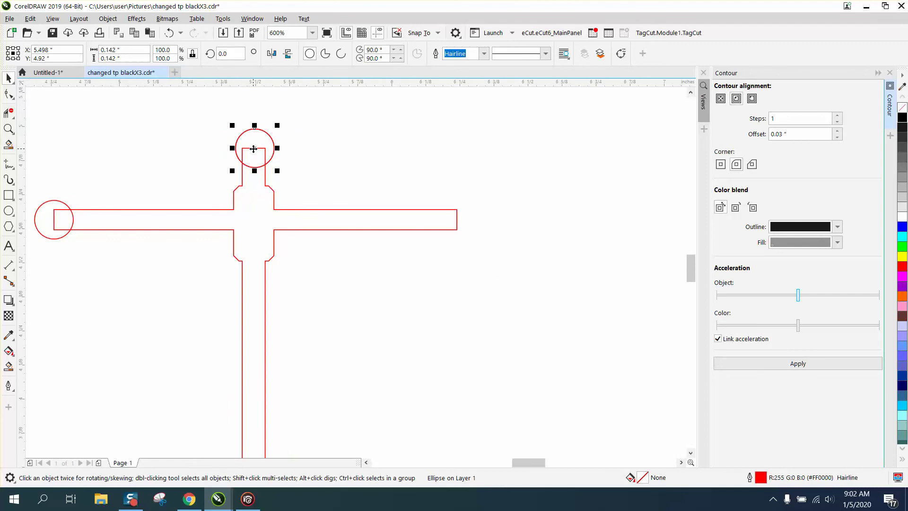
left_click_drag(250, 147, 456, 219)
- Select the cross with all three knobs and weld them into one outline
scroll(307, 241, "down", 1)
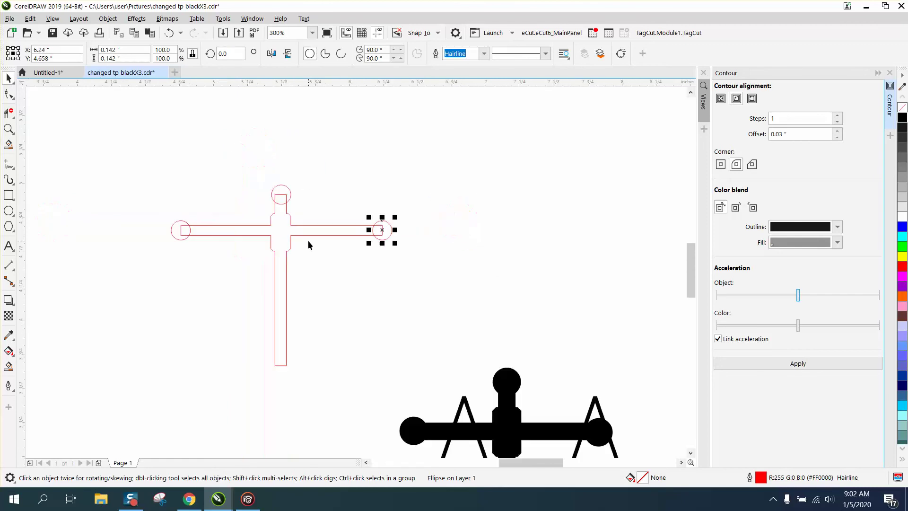
left_click_drag(155, 170, 249, 274)
left_click_drag(430, 374, 431, 374)
left_click(332, 54)
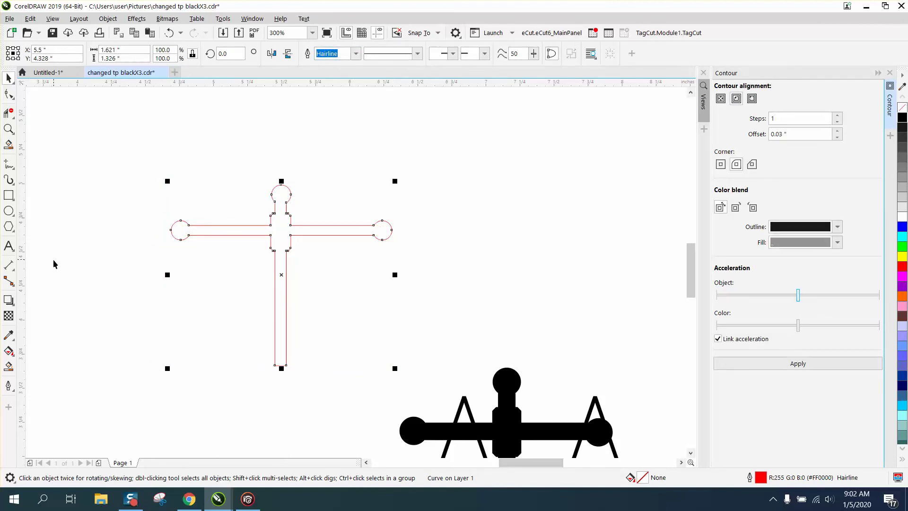
- Draw an ellipse at the post's bottom and stretch it to about 0.599" by 0.201"
left_click(10, 213)
left_click_drag(311, 361, 240, 388)
scroll(240, 387, "down", 1)
scroll(469, 360, "down", 1)
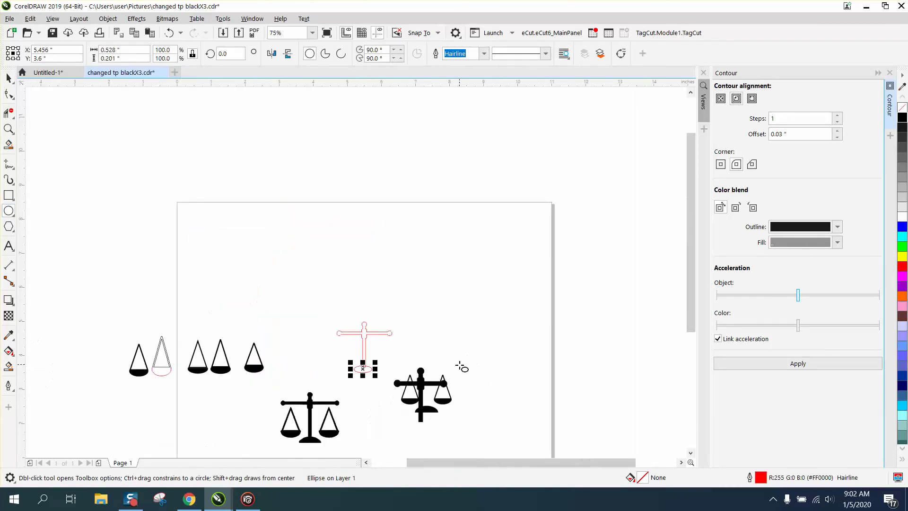
left_click(9, 129)
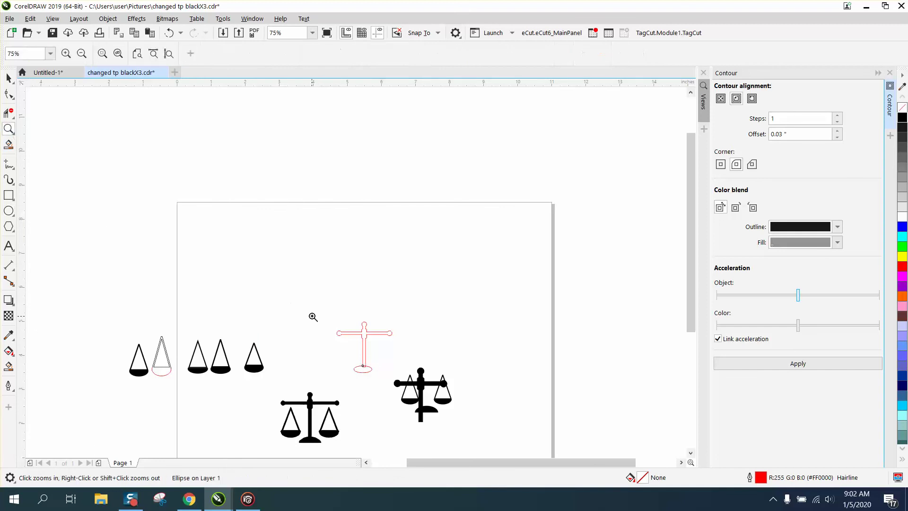
left_click_drag(517, 437, 516, 438)
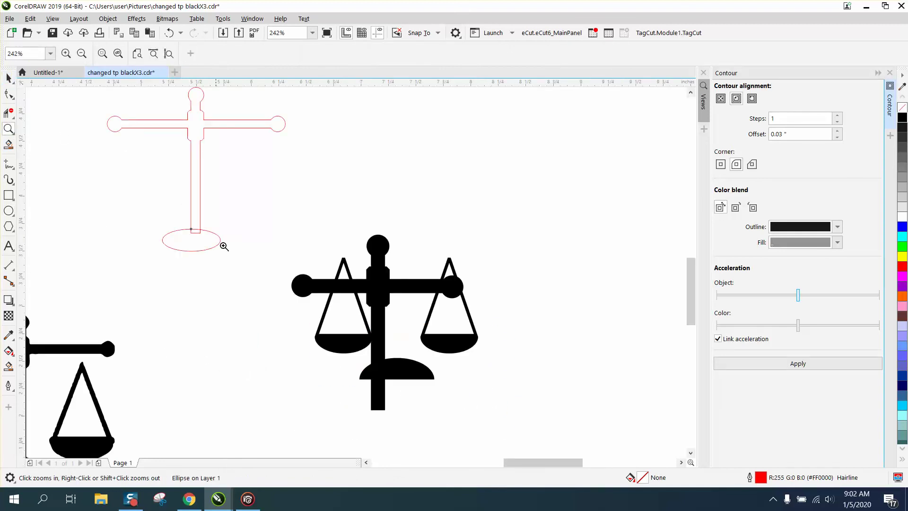
left_click(8, 77)
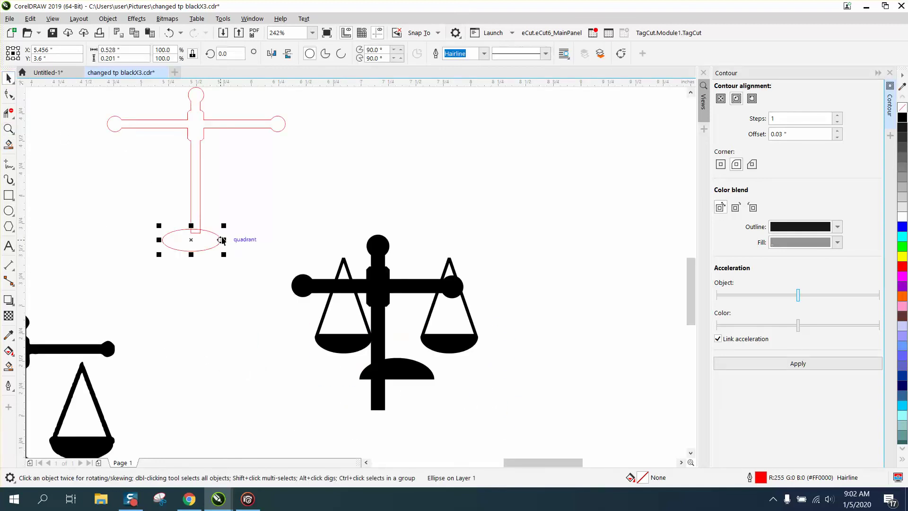
left_click_drag(221, 241, 195, 235)
left_click(8, 129)
left_click_drag(115, 196, 349, 323)
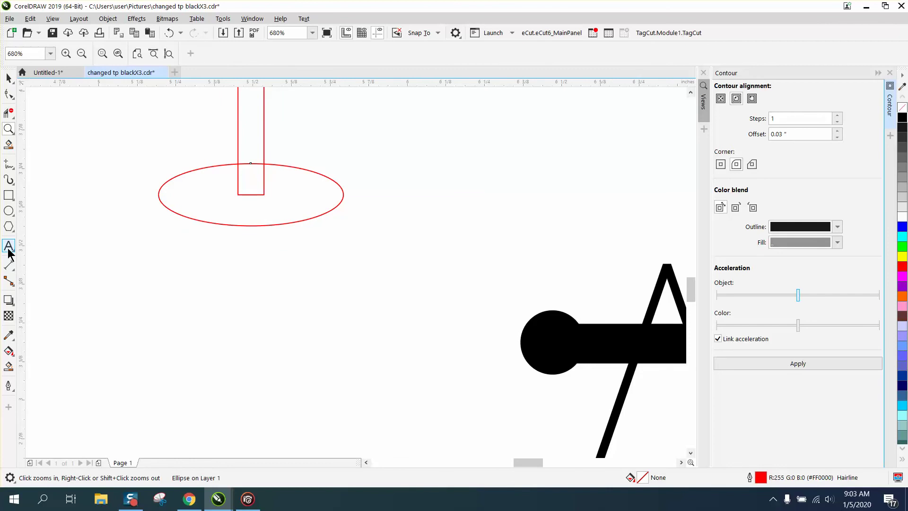
- Measure the base ellipse's width across its middle as 0.60" with a parallel dimension
left_click(13, 269)
left_click(33, 265)
left_click_drag(158, 194, 343, 194)
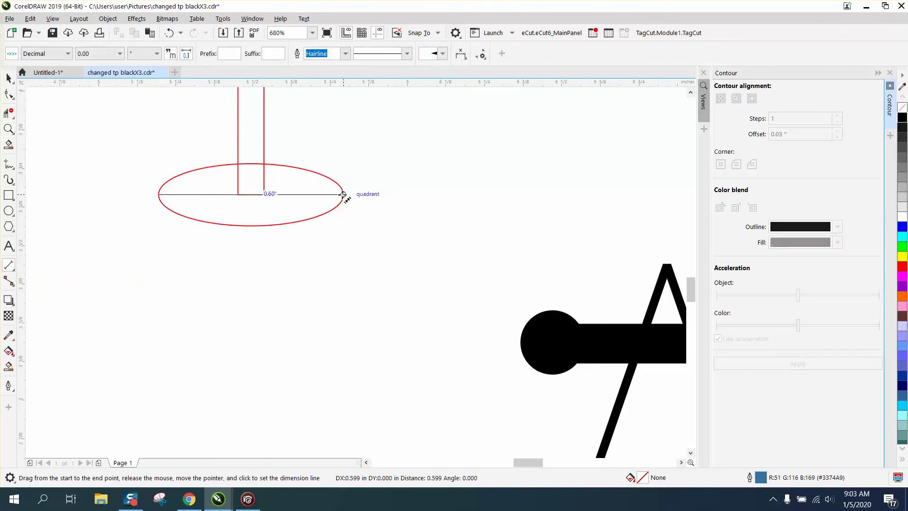
left_click(307, 207)
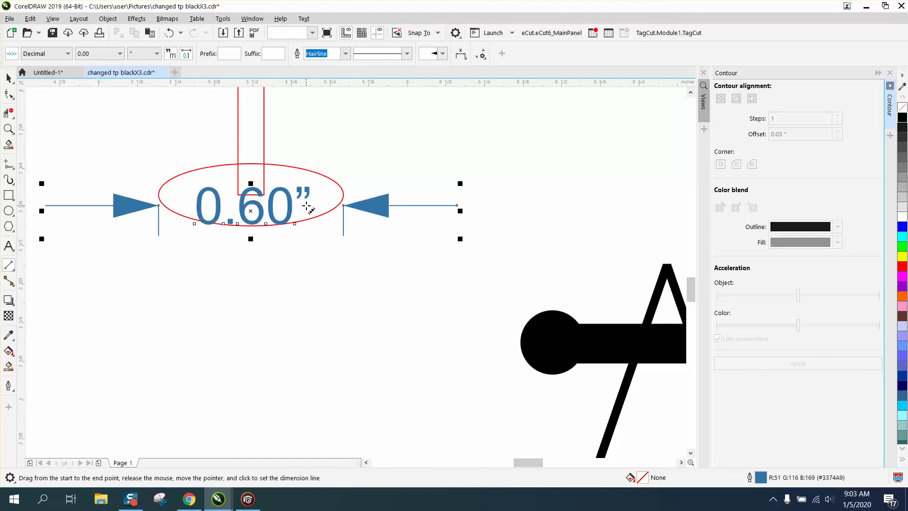
- Draw a line across the ellipse's middle and delete the post's lines inside the ellipse
left_click(13, 171)
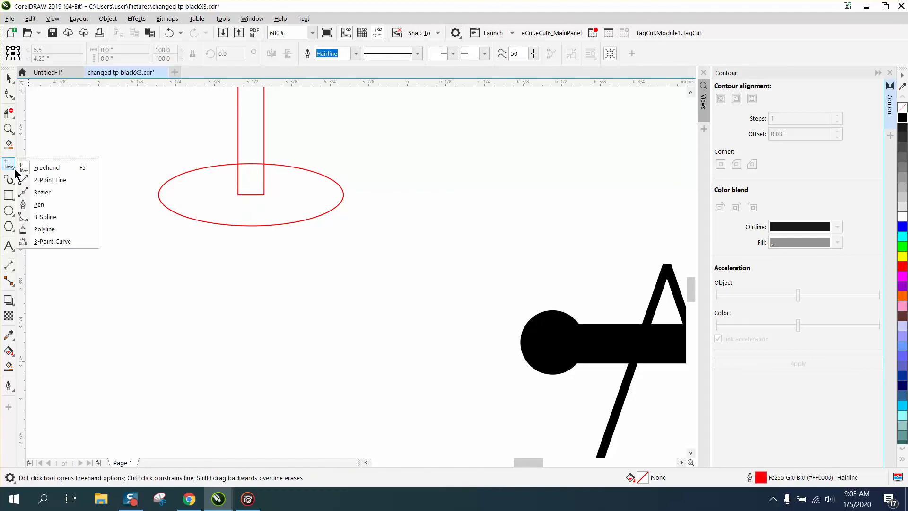
left_click(38, 166)
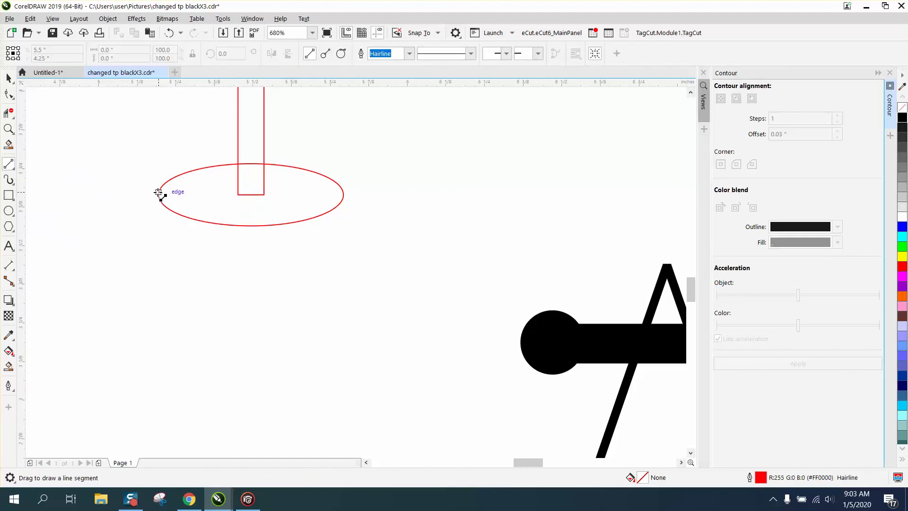
left_click_drag(159, 194, 341, 194)
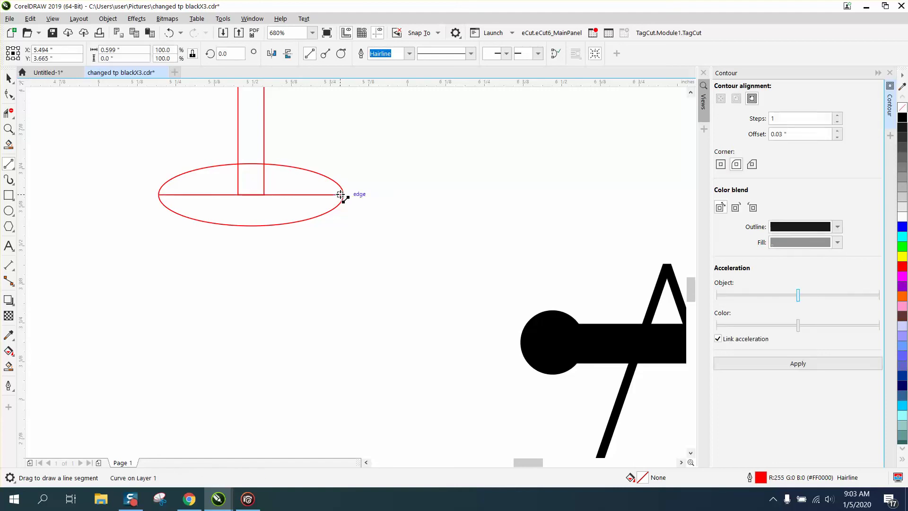
left_click(9, 114)
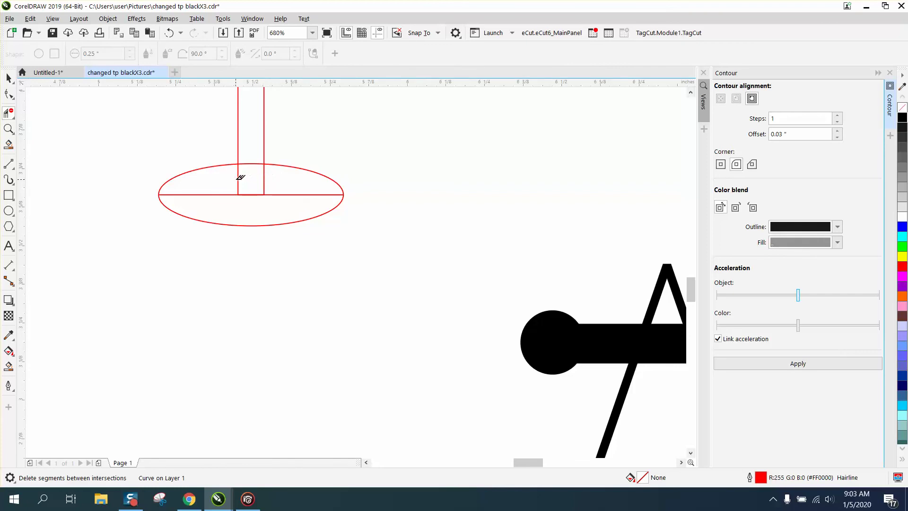
left_click_drag(240, 177, 282, 180)
left_click(8, 366)
- Fill the post and upper half-base black and move the silhouette off the red outline
left_click(251, 179)
scroll(252, 192, "down", 4)
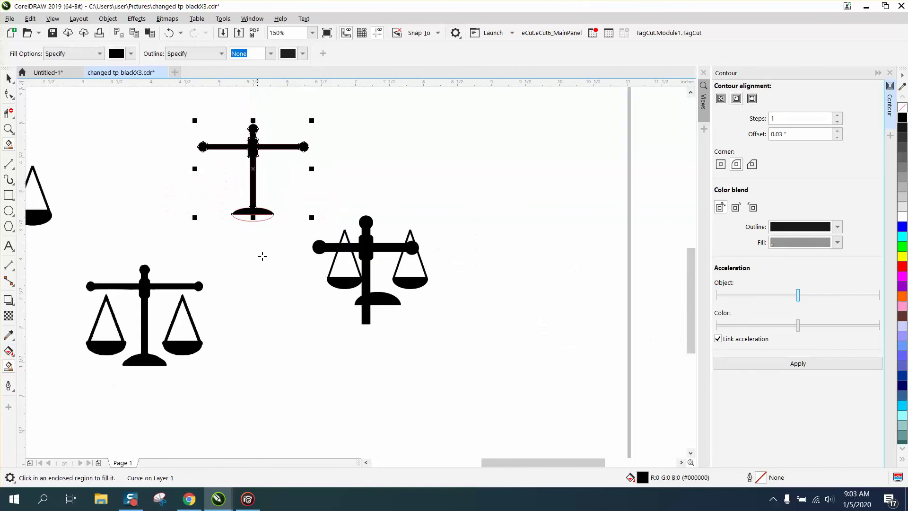
left_click(8, 78)
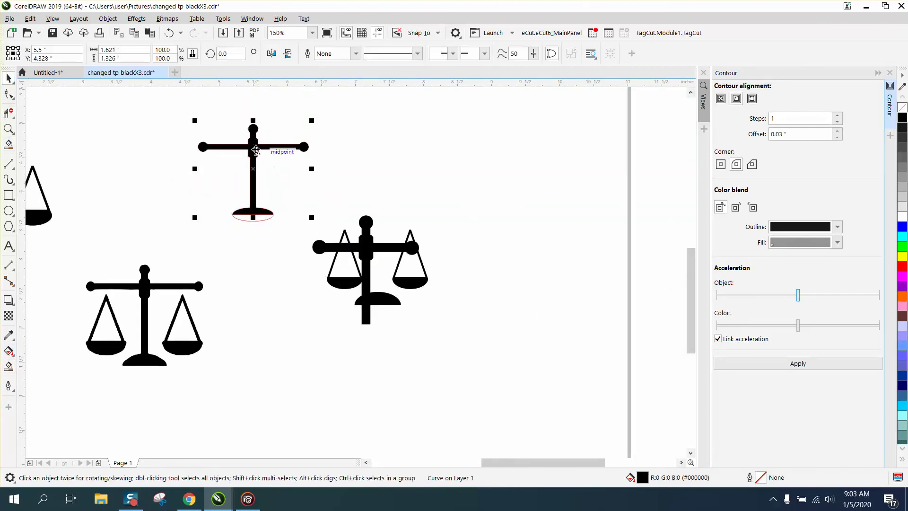
left_click_drag(263, 157, 519, 252)
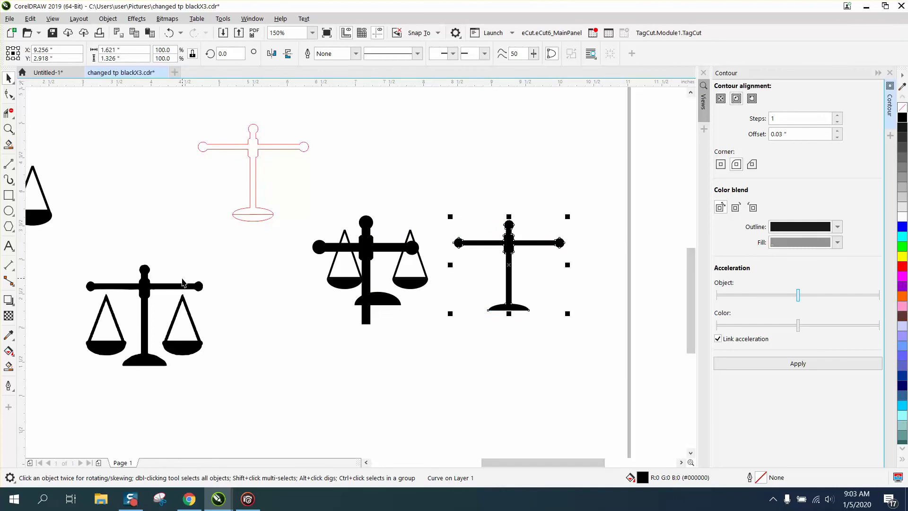
- Group a cone with its black bowl and move the pan toward the new scale
scroll(182, 285, "down", 2)
left_click_drag(101, 251, 119, 257)
left_click(167, 33)
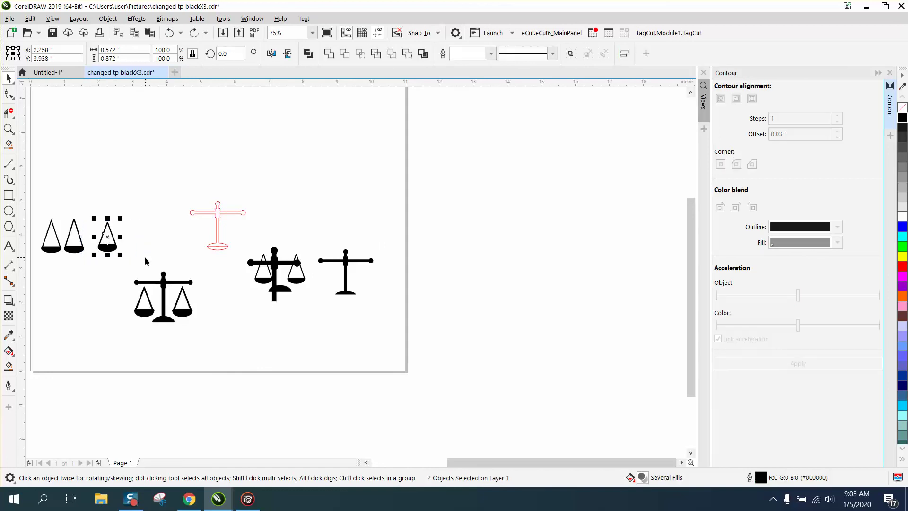
key("ctrl+g")
left_click_drag(111, 238, 335, 284)
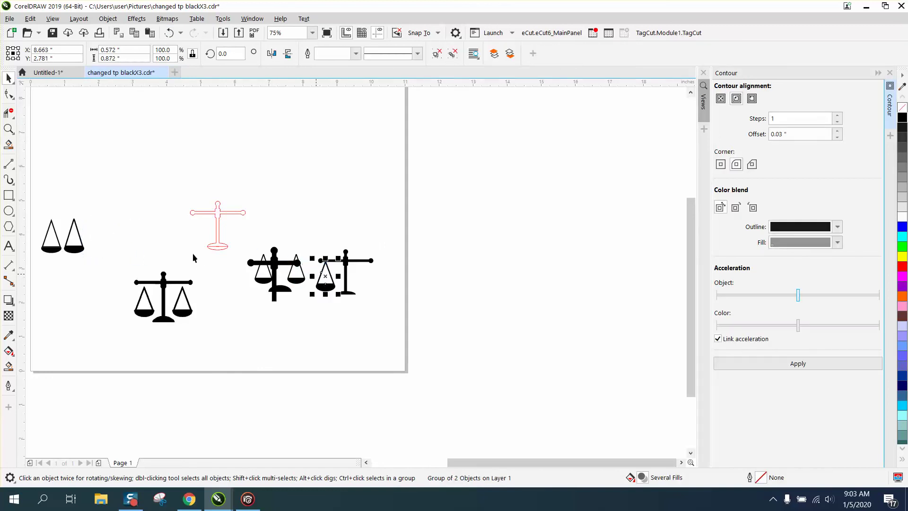
- Shrink the pan to about 78% and hang pans under both beam ends
left_click(9, 129)
left_click_drag(407, 312, 466, 338)
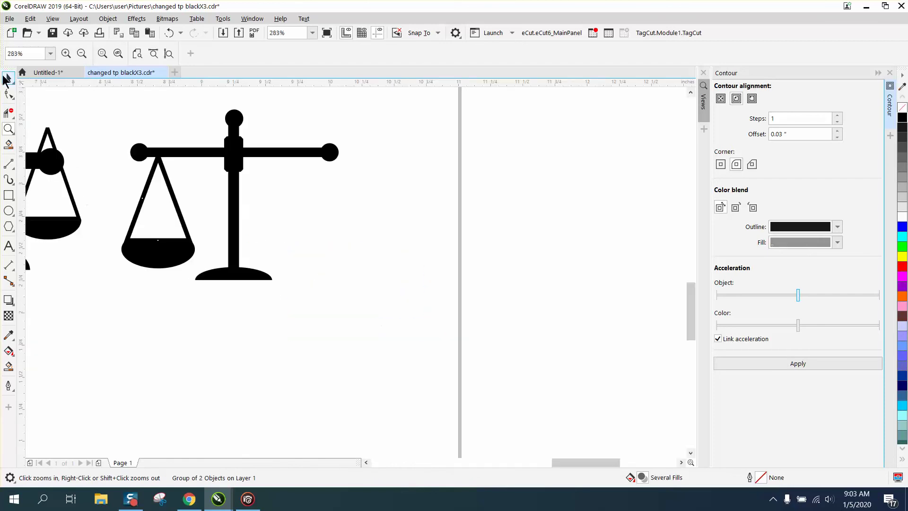
left_click(9, 78)
left_click_drag(163, 216, 163, 228)
left_click_drag(201, 282, 184, 257)
left_click_drag(153, 214, 297, 216)
- Deselect and zoom in to inspect the finished black scale
left_click(345, 272)
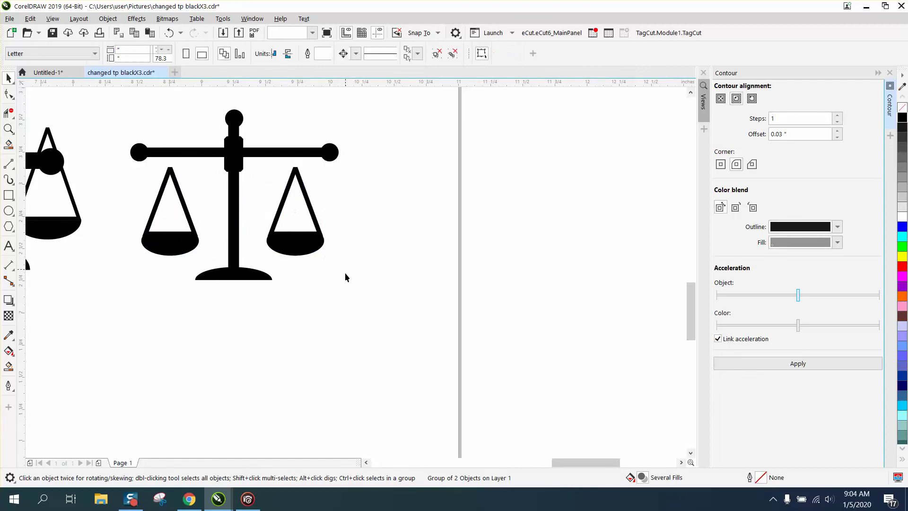
left_click(8, 128)
left_click_drag(105, 105, 418, 304)
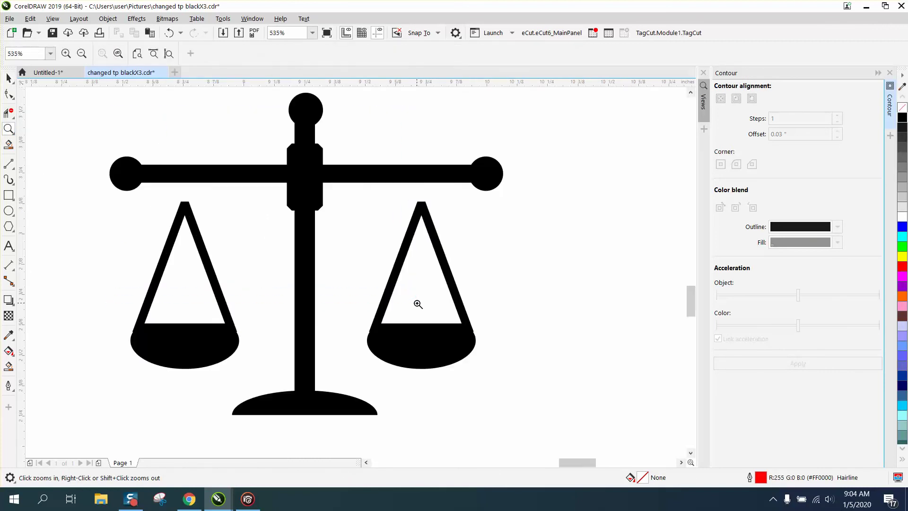
scroll(373, 300, "down", 3)
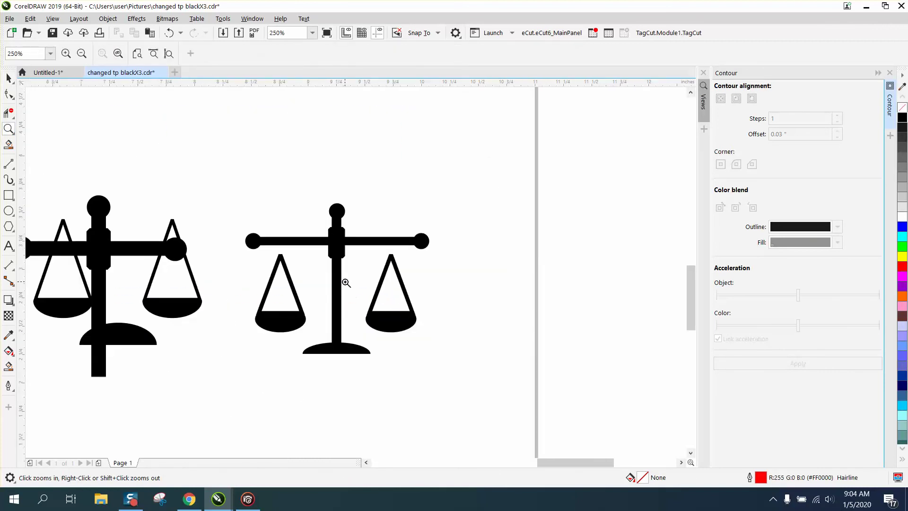